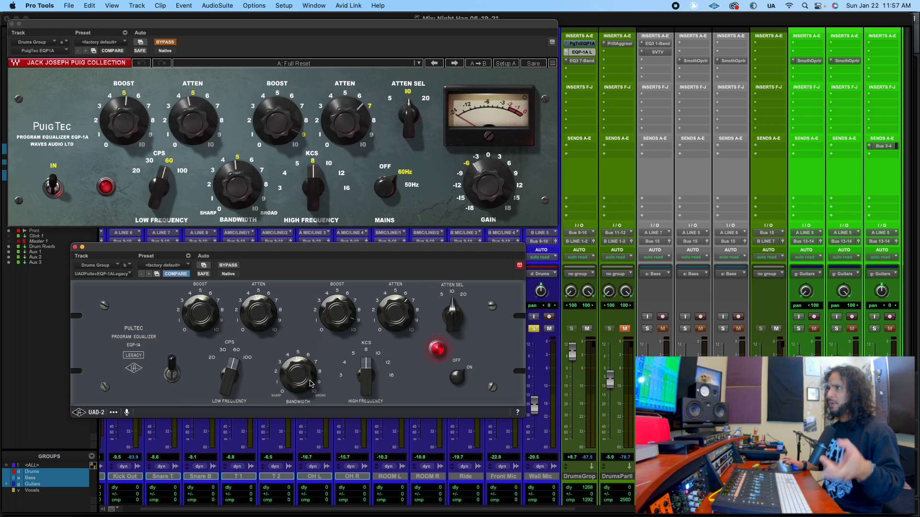
Close the UAD Pultec EQP-1A window and load the Full Reset factory preset in the PuigTec EQP1A on the drum group
{"action": "mouse_move", "coordinate": [487, 205]}
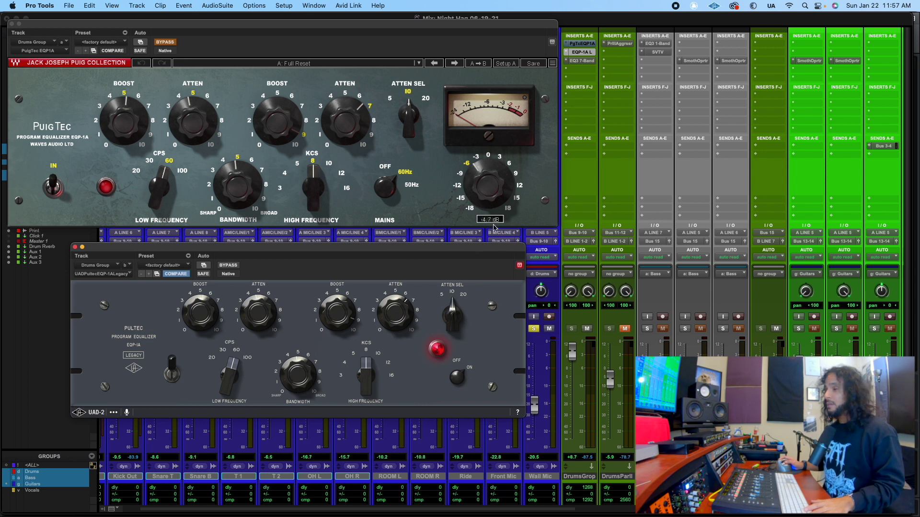
{"action": "left_click", "coordinate": [75, 248]}
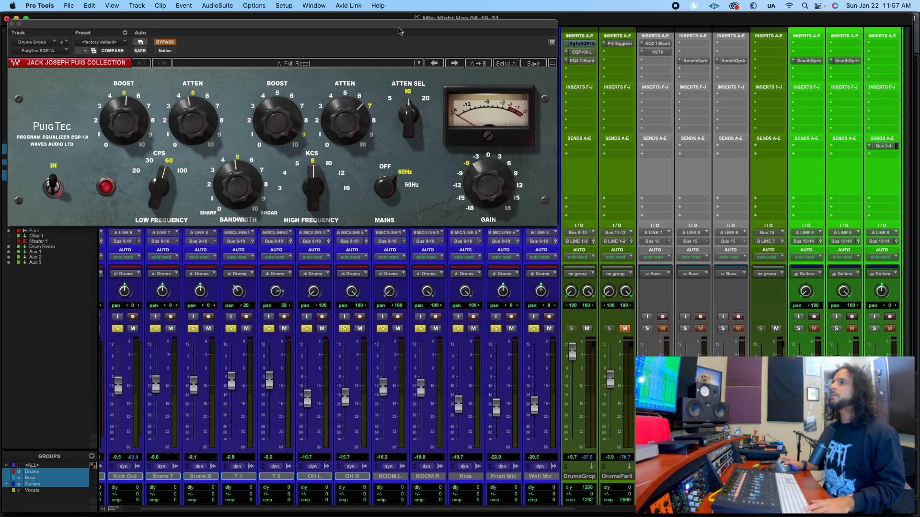
{"action": "left_click_drag", "start_coordinate": [400, 30], "coordinate": [424, 61]}
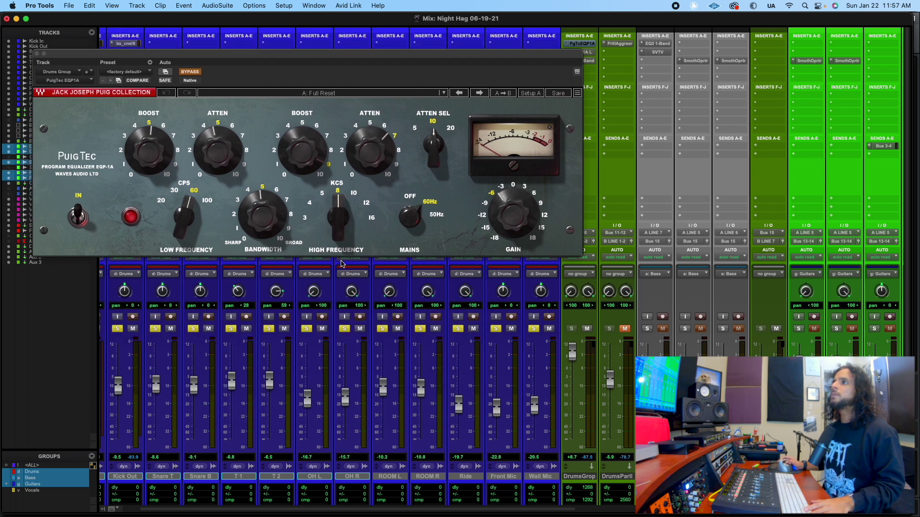
{"action": "left_click", "coordinate": [359, 94]}
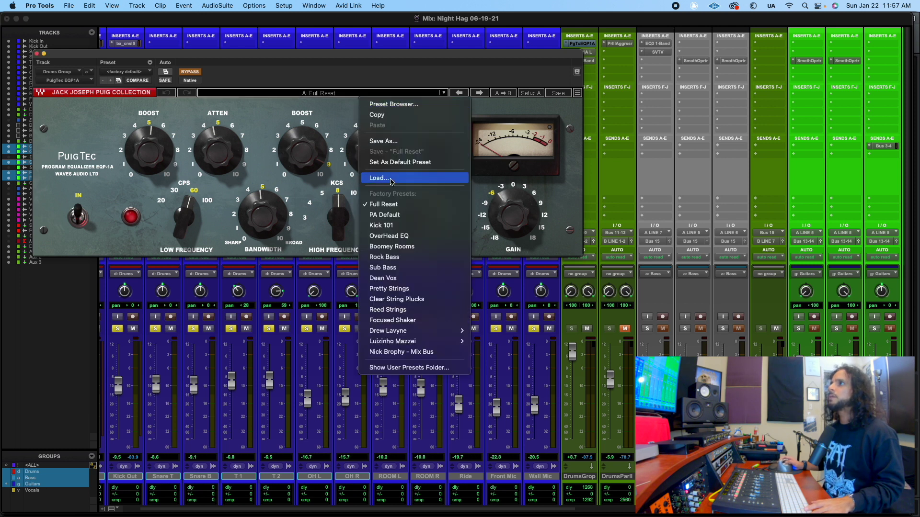
{"action": "left_click", "coordinate": [390, 207]}
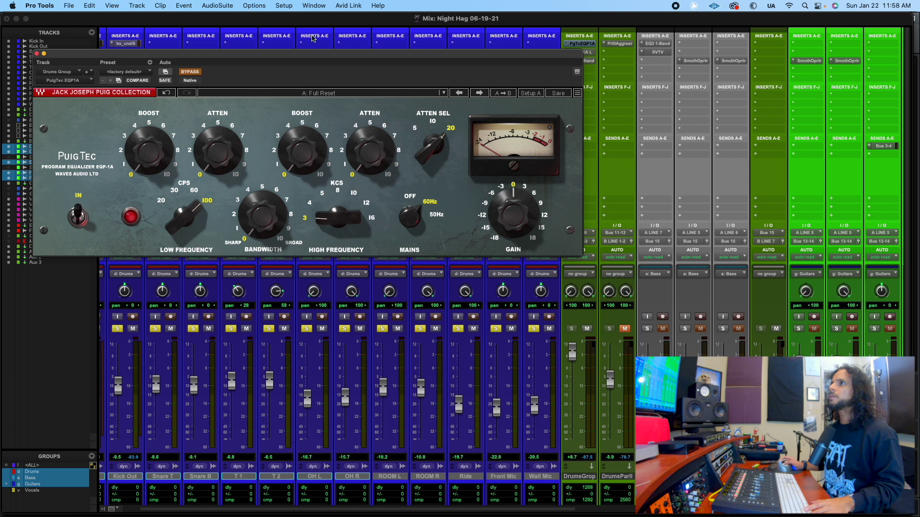
{"action": "left_click_drag", "start_coordinate": [334, 56], "coordinate": [314, 34]}
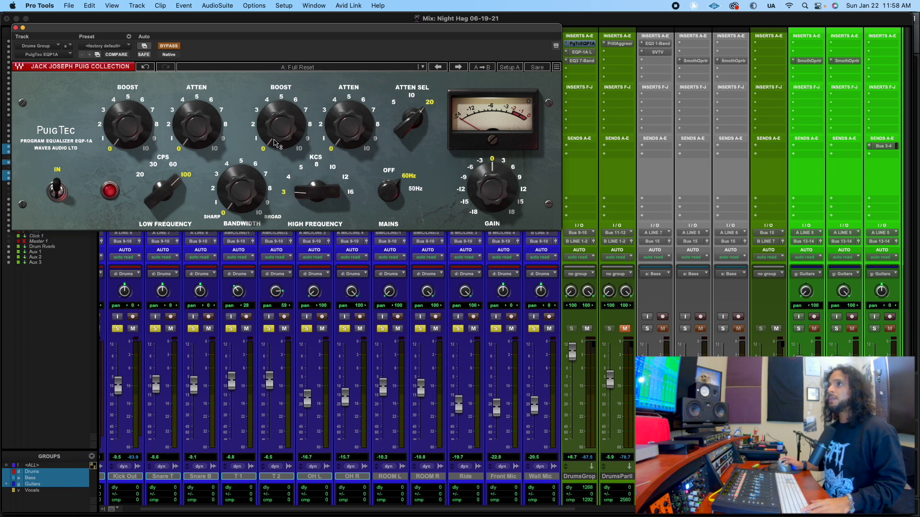
Try out the PuigTec's high-frequency boost, mains setting and output gain, restoring each to its reset value
{"action": "left_click_drag", "start_coordinate": [276, 144], "coordinate": [276, 108]}
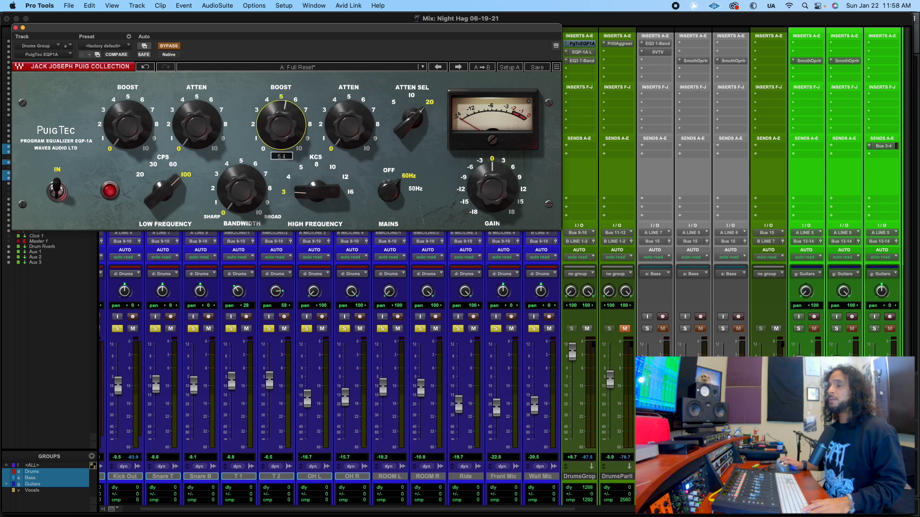
{"action": "left_click_drag", "start_coordinate": [285, 133], "coordinate": [286, 168]}
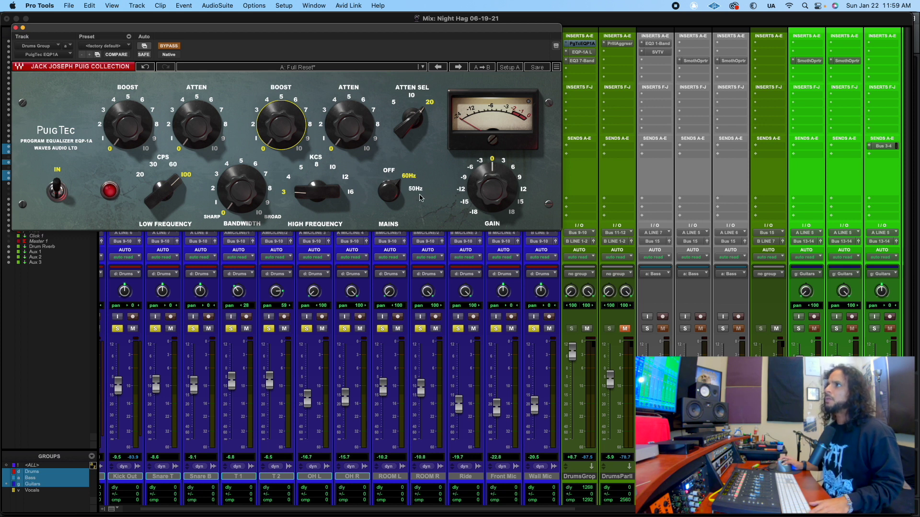
{"action": "left_click", "coordinate": [418, 193]}
{"action": "left_click", "coordinate": [412, 177]}
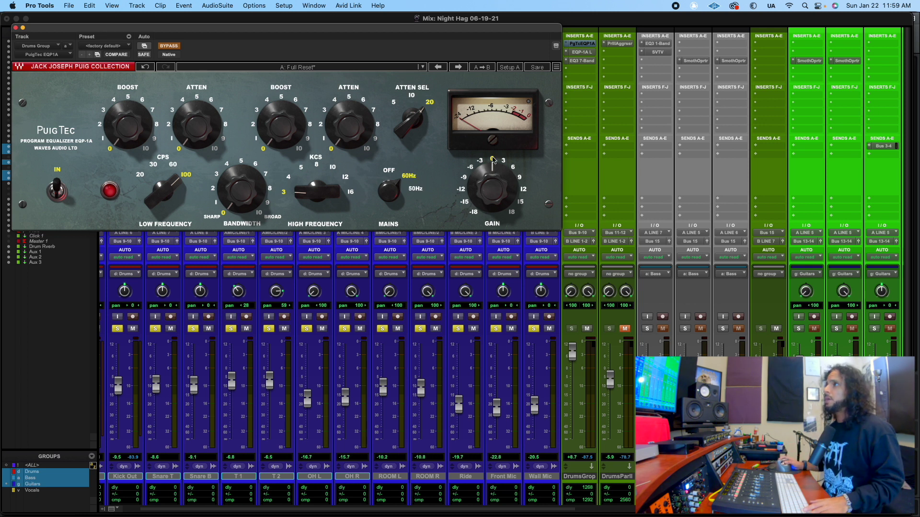
{"action": "mouse_move", "coordinate": [490, 192]}
{"action": "mouse_move", "coordinate": [491, 193]}
{"action": "left_mouse_down"}
{"action": "mouse_move", "coordinate": [490, 174]}
{"action": "mouse_move", "coordinate": [490, 187]}
{"action": "left_mouse_up"}
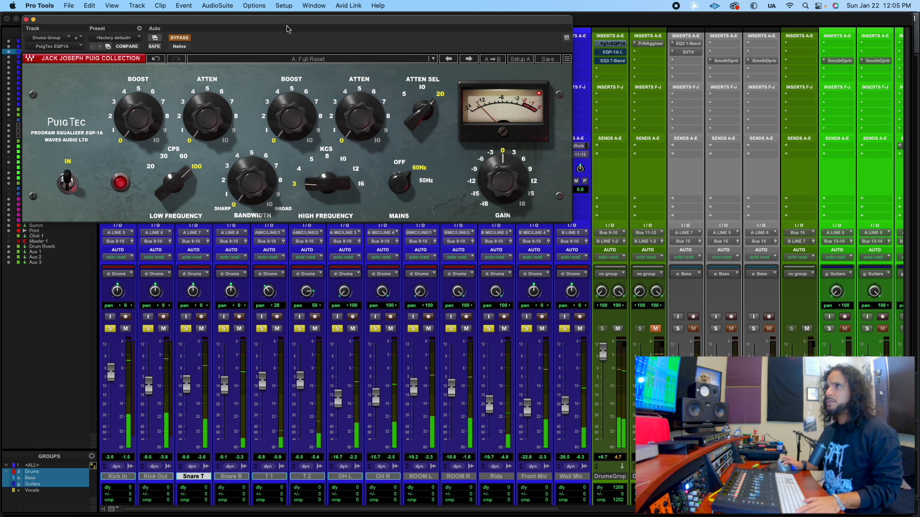
Review the bx_console SSL 9000 J settings on the Kick In track and return to the PuigTec EQ
{"action": "left_click_drag", "start_coordinate": [287, 24], "coordinate": [277, 80]}
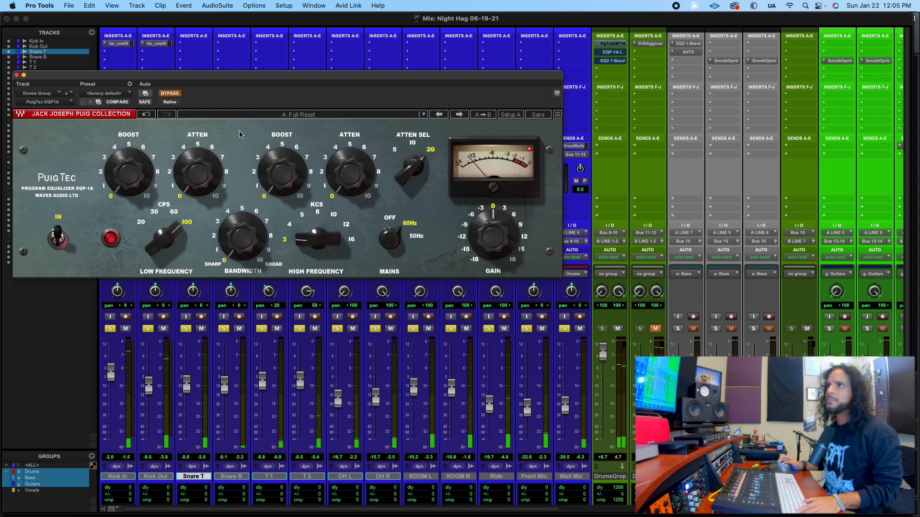
{"action": "left_click", "coordinate": [121, 46]}
{"action": "left_click", "coordinate": [121, 43]}
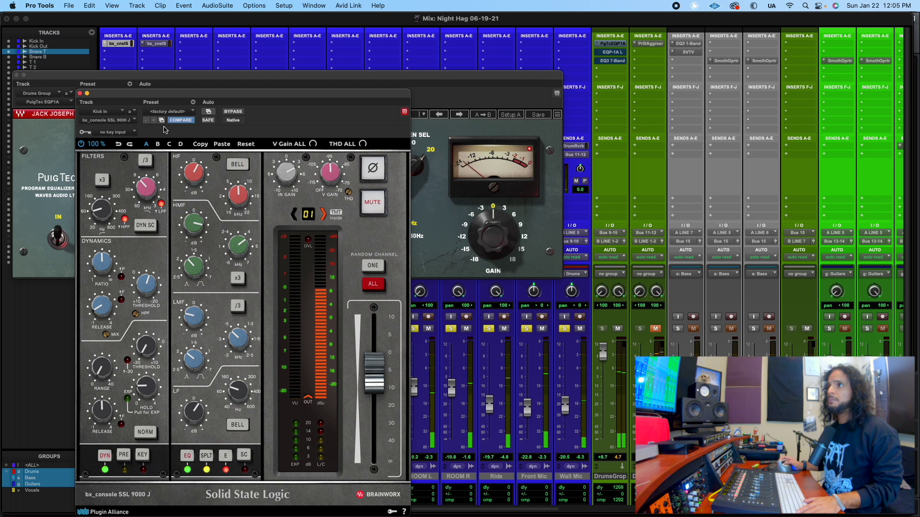
{"action": "left_click", "coordinate": [80, 93]}
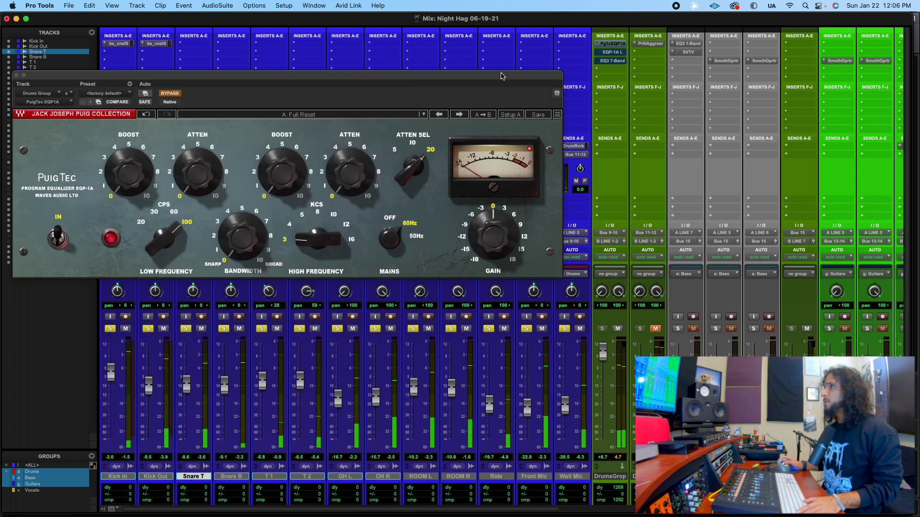
{"action": "left_click_drag", "start_coordinate": [502, 78], "coordinate": [503, 78]}
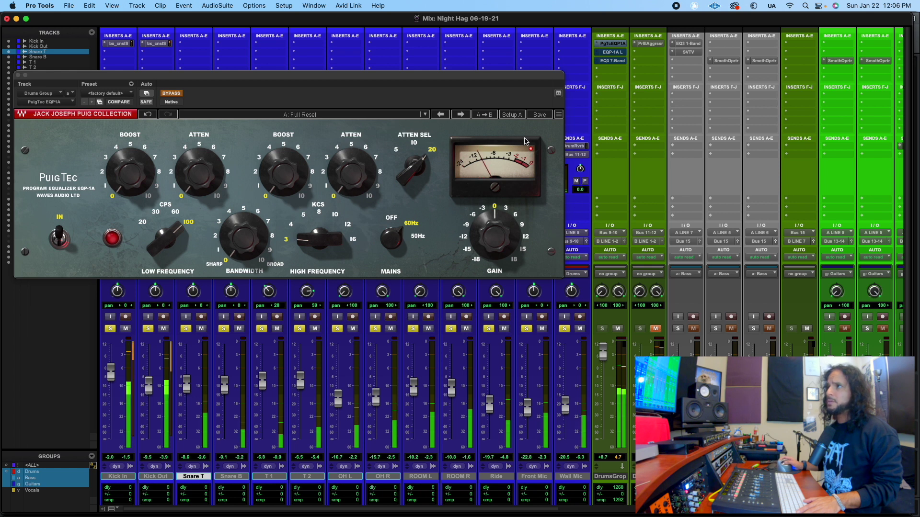
{"action": "left_click_drag", "start_coordinate": [404, 81], "coordinate": [404, 24]}
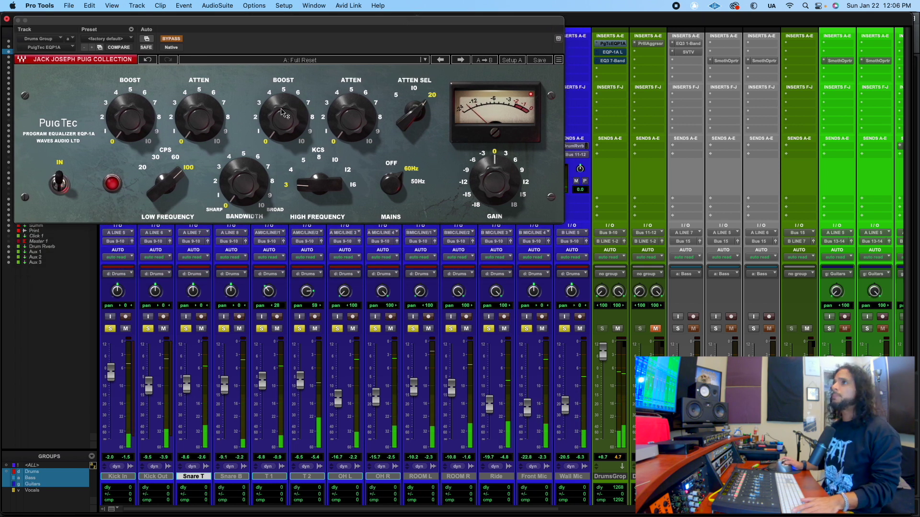
Take the PuigTec EQ out of bypass and set its low frequency to 60 CPS with a boost of 5
{"action": "left_click", "coordinate": [170, 39]}
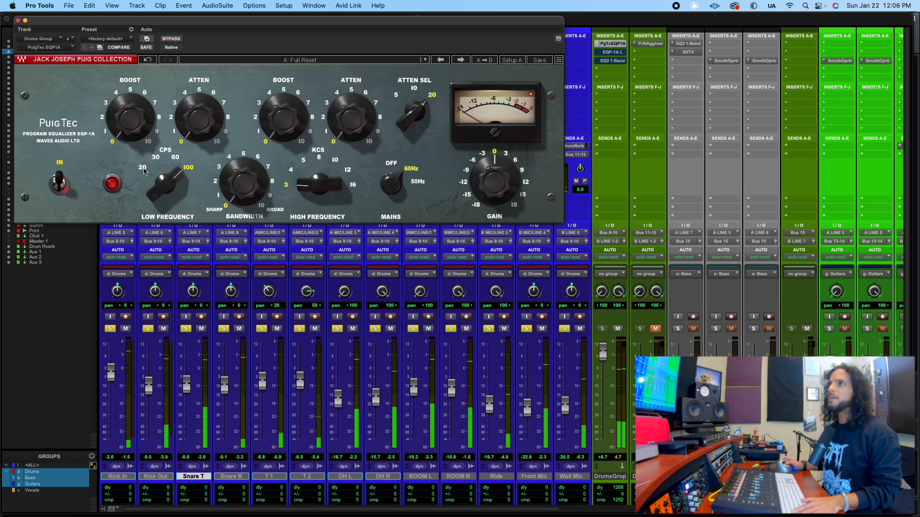
{"action": "left_click_drag", "start_coordinate": [168, 190], "coordinate": [168, 202]}
{"action": "left_click_drag", "start_coordinate": [134, 95], "coordinate": [133, 62]}
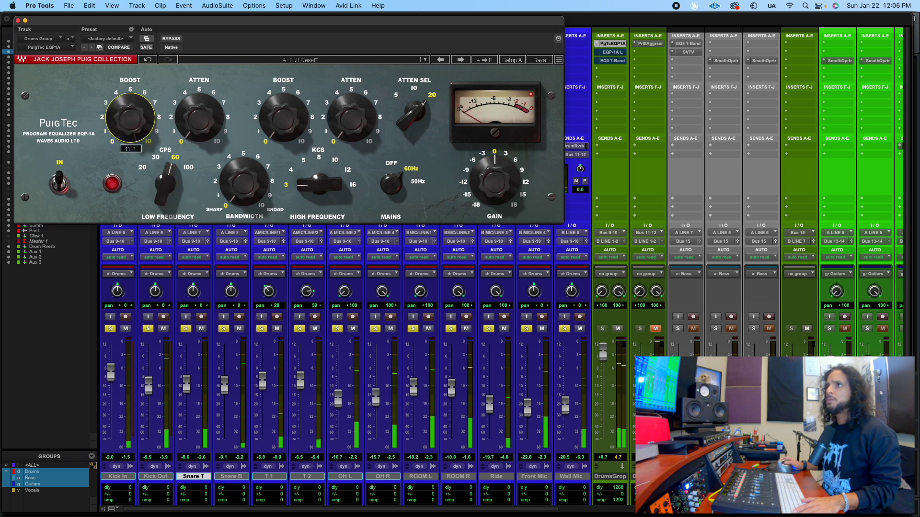
{"action": "left_click_drag", "start_coordinate": [130, 135], "coordinate": [142, 111]}
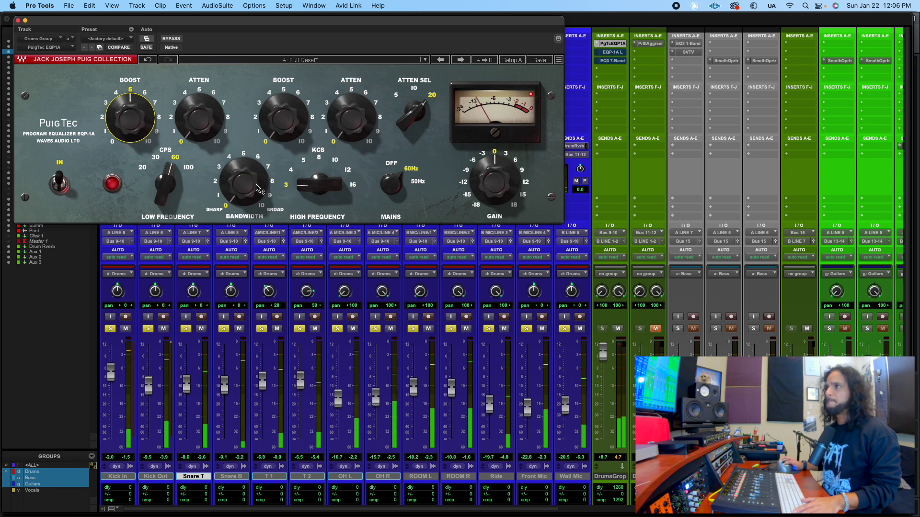
Set the low-frequency attenuation to 5 and the bandwidth to 5.4
{"action": "mouse_move", "coordinate": [258, 188]}
{"action": "left_mouse_down"}
{"action": "mouse_move", "coordinate": [258, 173]}
{"action": "mouse_move", "coordinate": [258, 190]}
{"action": "left_mouse_up"}
{"action": "left_click_drag", "start_coordinate": [199, 118], "coordinate": [199, 105]}
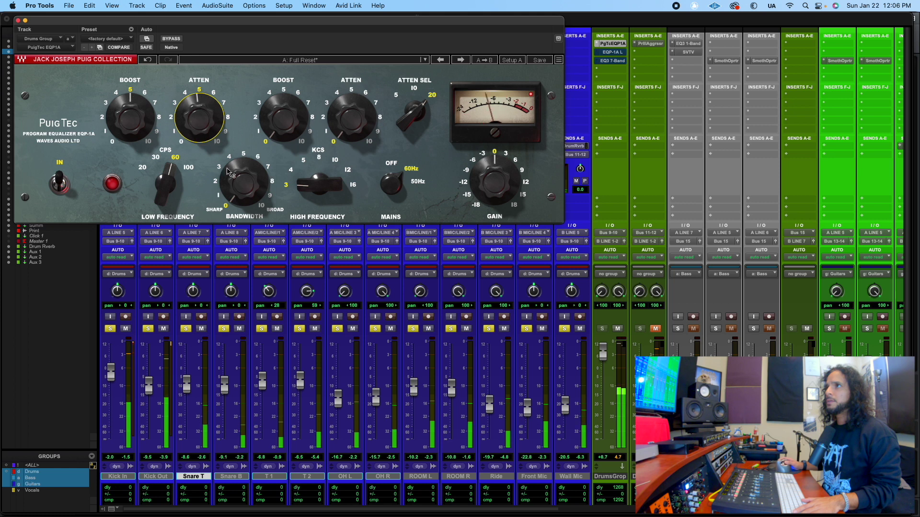
{"action": "left_click_drag", "start_coordinate": [258, 197], "coordinate": [255, 170]}
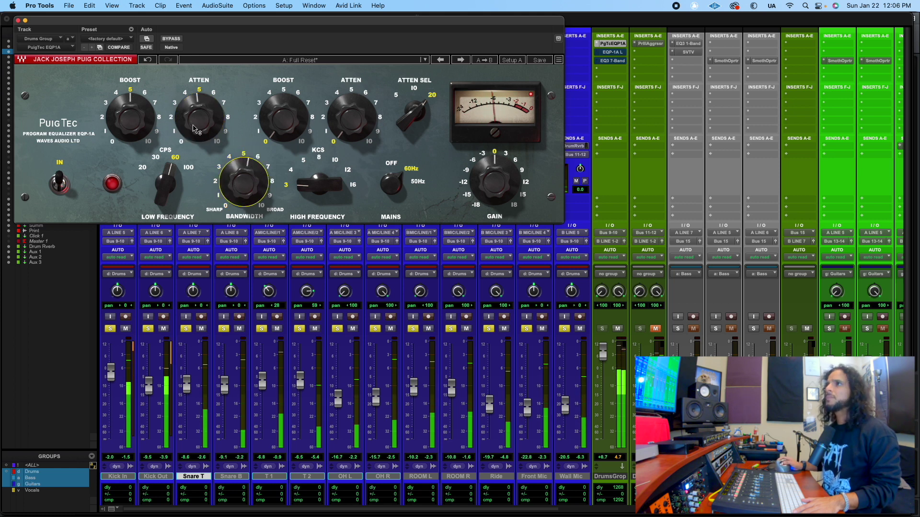
Try the low-frequency attenuation at 0 for comparison, and bring it back to 5
{"action": "left_click_drag", "start_coordinate": [194, 130], "coordinate": [204, 109]}
{"action": "left_click", "coordinate": [203, 109], "text": "alt"}
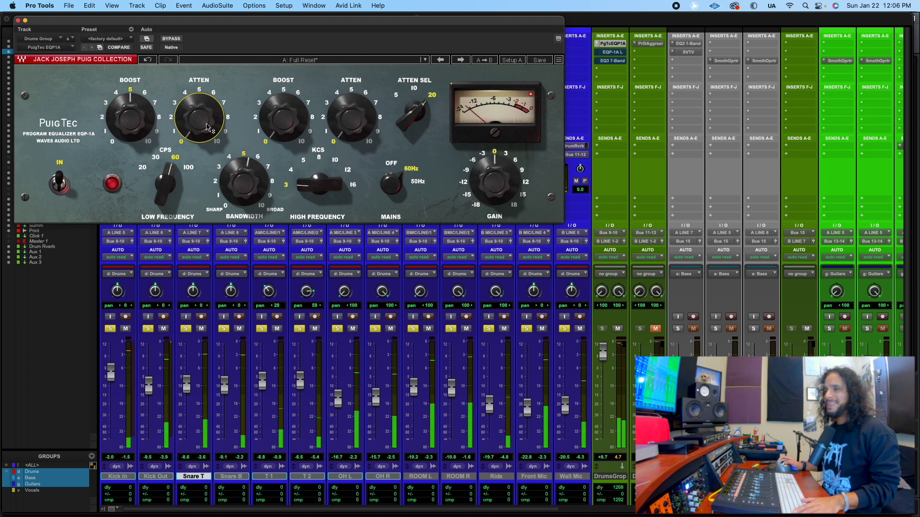
{"action": "mouse_move", "coordinate": [205, 132]}
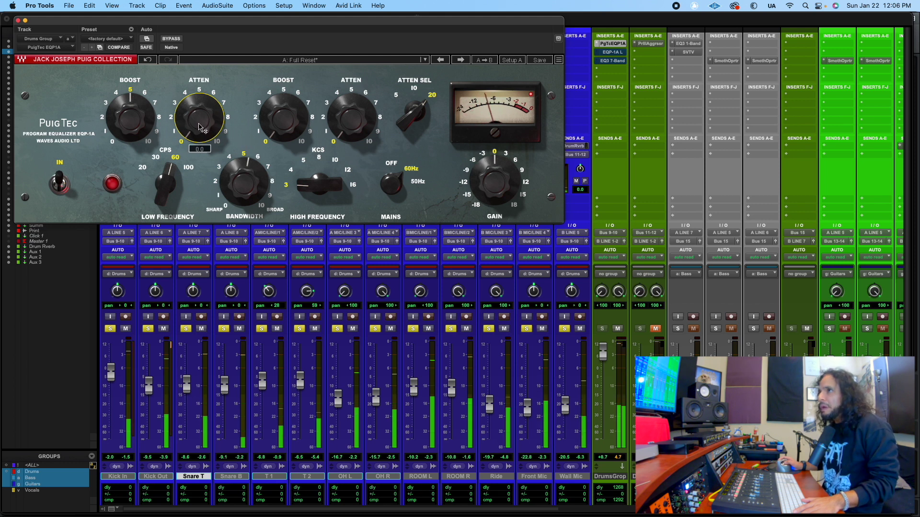
{"action": "left_click_drag", "start_coordinate": [204, 131], "coordinate": [205, 104]}
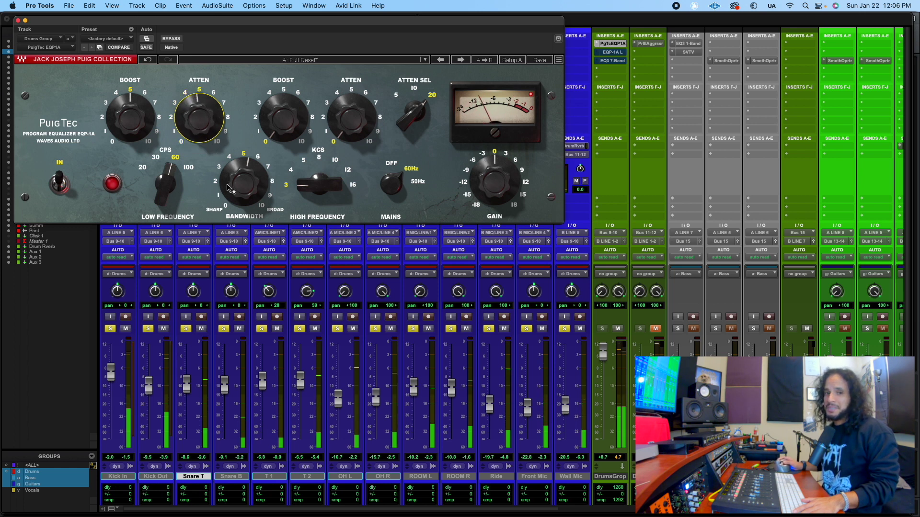
Set the high frequency to 8 kHz with a boost of about 9 and the high attenuation to 5
{"action": "mouse_move", "coordinate": [229, 188]}
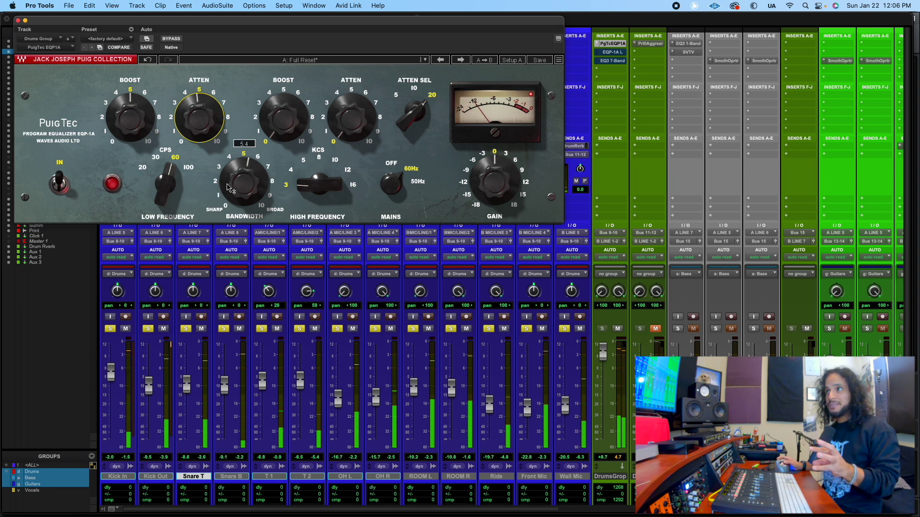
{"action": "mouse_move", "coordinate": [318, 184]}
{"action": "left_mouse_down"}
{"action": "mouse_move", "coordinate": [320, 173]}
{"action": "mouse_move", "coordinate": [319, 189]}
{"action": "left_mouse_up"}
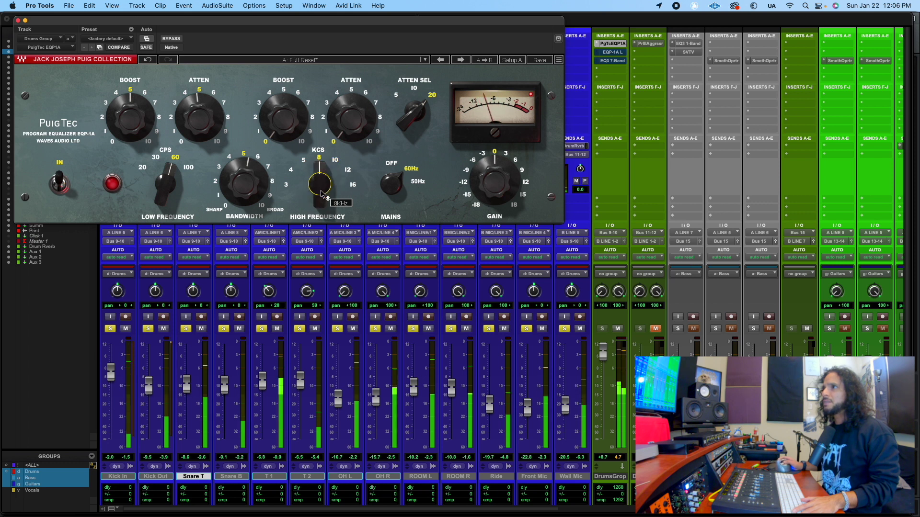
{"action": "left_click_drag", "start_coordinate": [283, 117], "coordinate": [283, 87]}
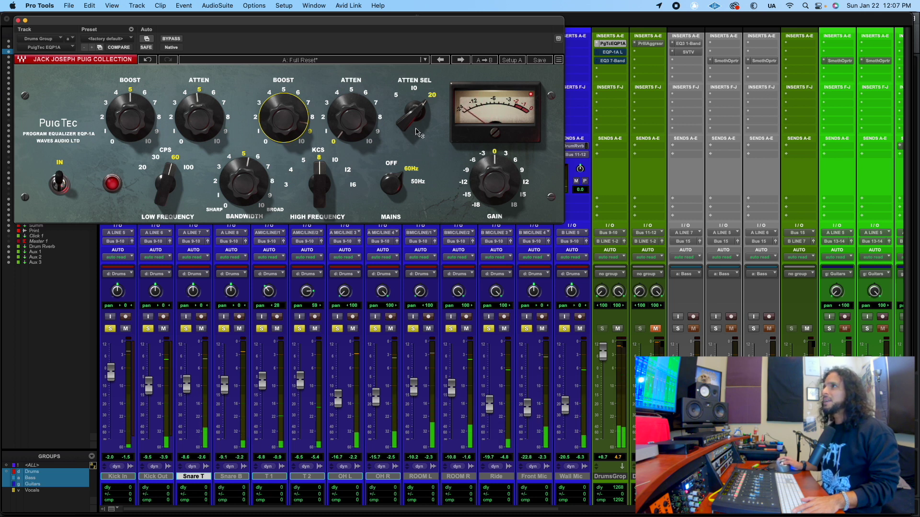
{"action": "left_click_drag", "start_coordinate": [365, 115], "coordinate": [366, 104]}
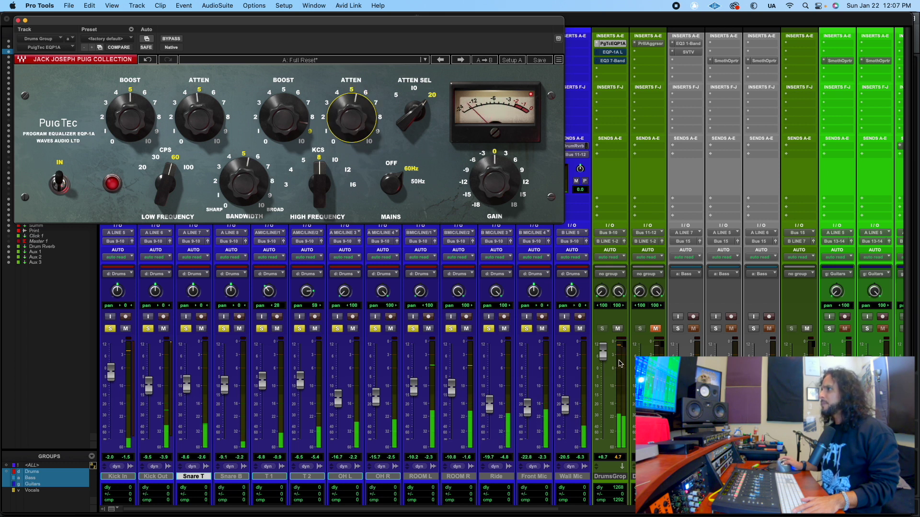
Compare the drums with the PuigTec EQ bypassed and active, and lower its output gain to -2.9 dB
{"action": "left_click", "coordinate": [165, 41]}
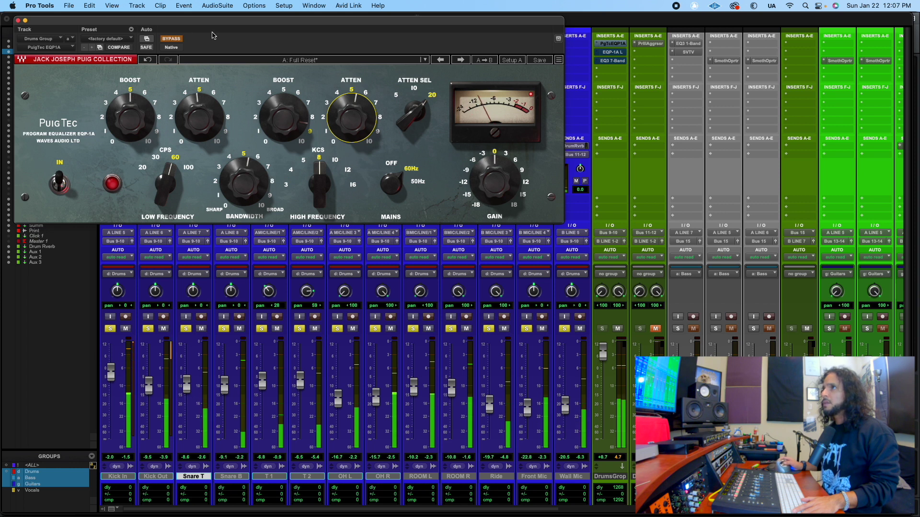
{"action": "left_click", "coordinate": [171, 40]}
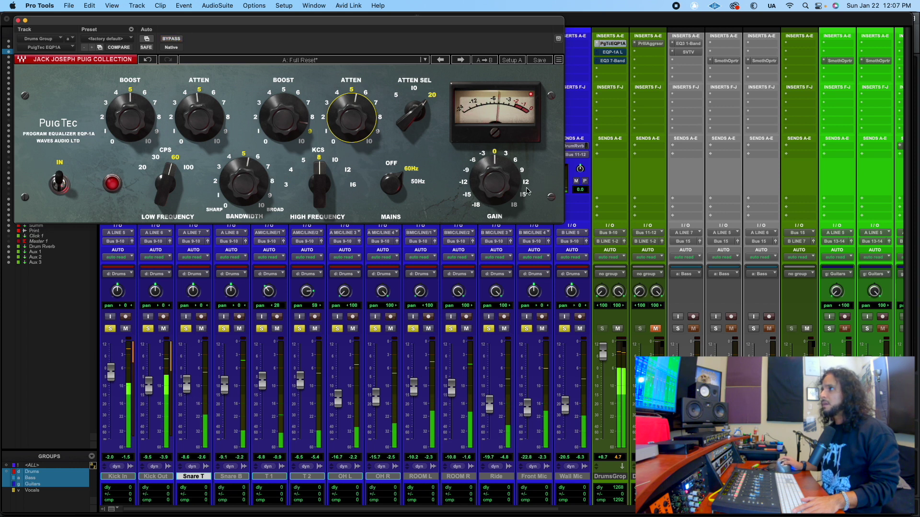
{"action": "left_click_drag", "start_coordinate": [496, 179], "coordinate": [495, 189]}
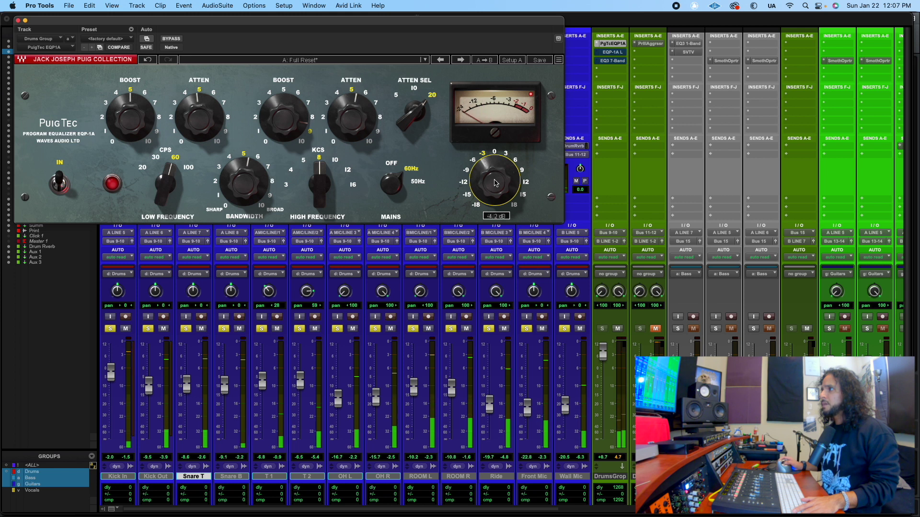
{"action": "left_click_drag", "start_coordinate": [496, 183], "coordinate": [496, 182]}
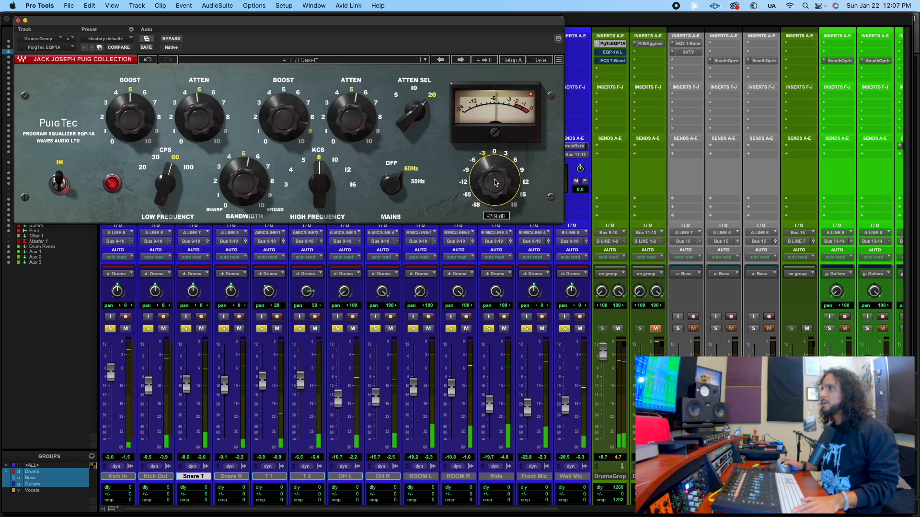
Compare the level-matched drum sound with the PuigTec EQ bypassed and active, leaving the EQ active
{"action": "left_click", "coordinate": [172, 39]}
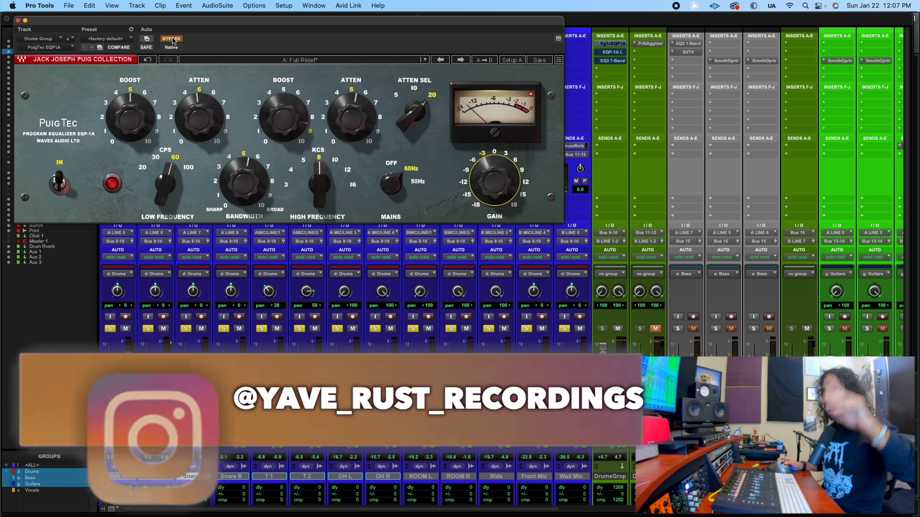
{"action": "left_click", "coordinate": [171, 39]}
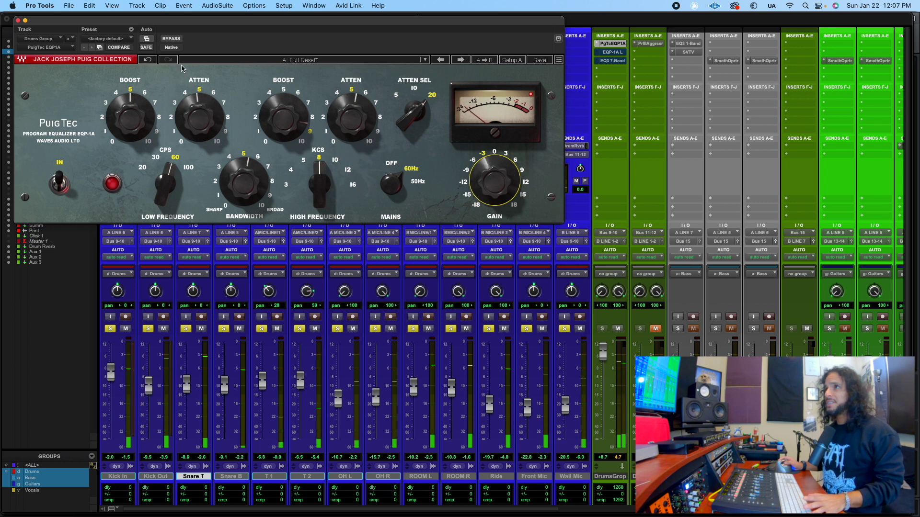
{"action": "left_click", "coordinate": [169, 40]}
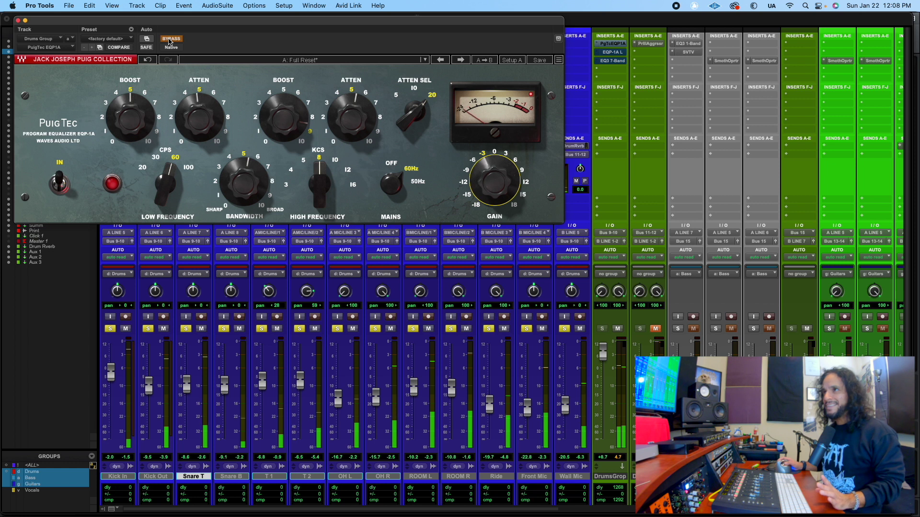
{"action": "left_click", "coordinate": [170, 39]}
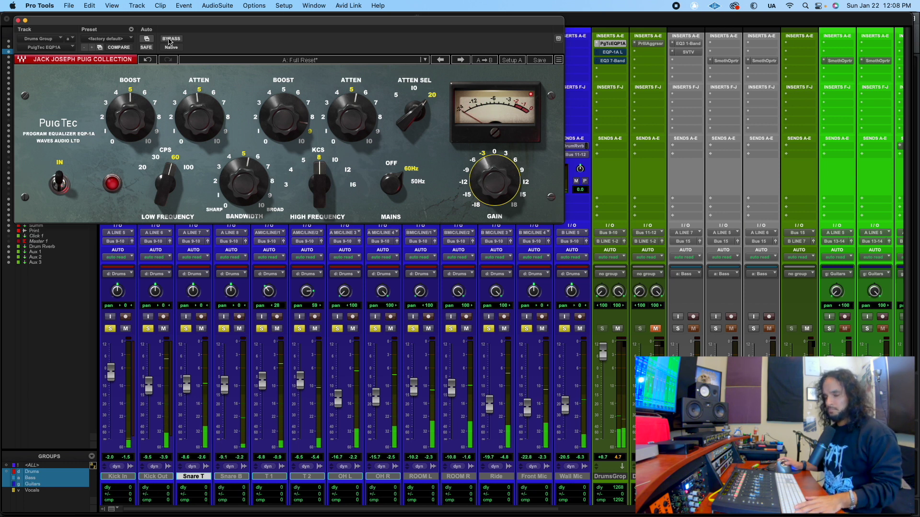
Audition the drum group twice with the PuigTec EQ bypassed and active, ending with it active
{"action": "left_click", "coordinate": [169, 39]}
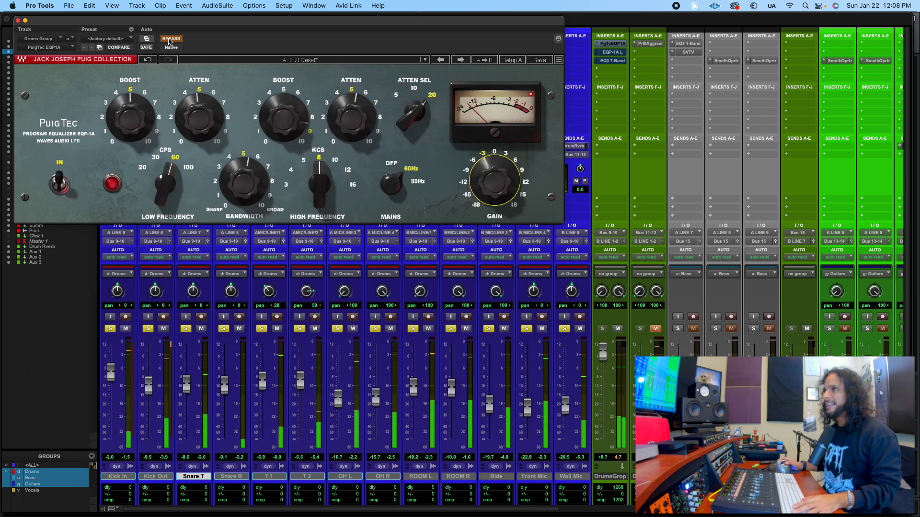
{"action": "left_click", "coordinate": [170, 39]}
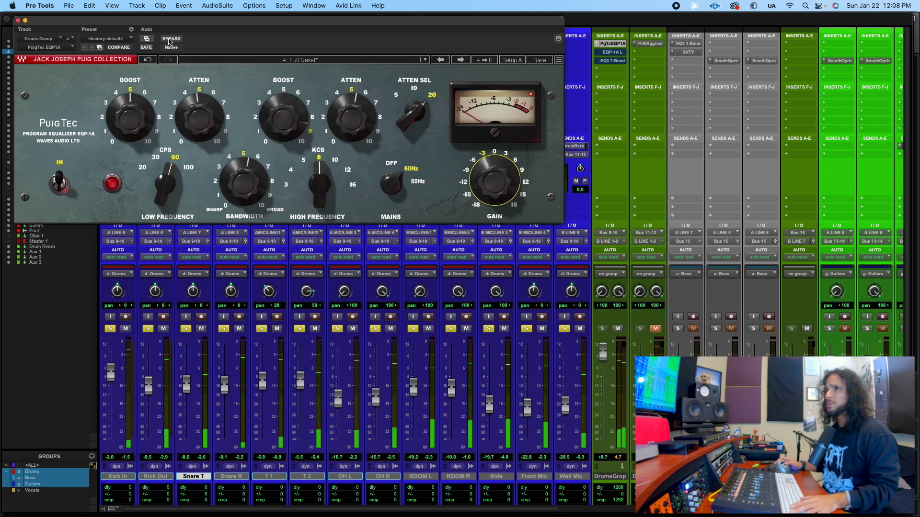
{"action": "left_click", "coordinate": [170, 40]}
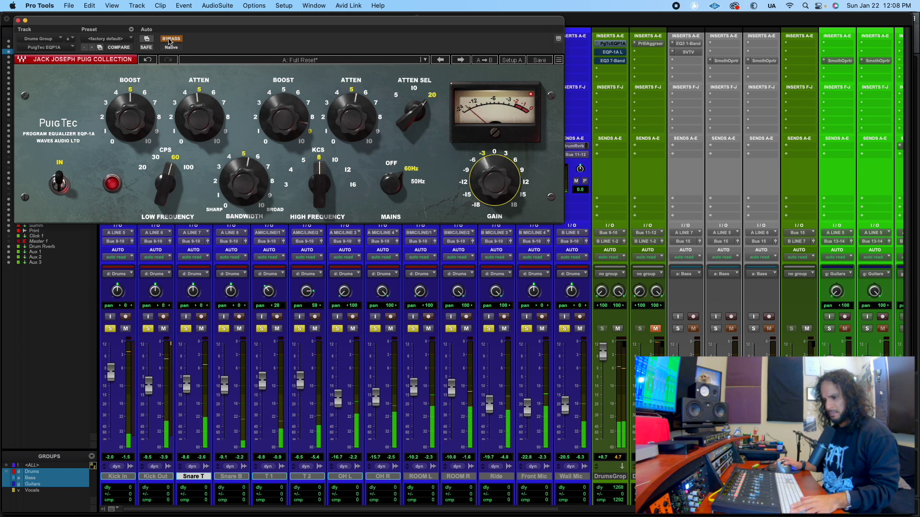
{"action": "left_click", "coordinate": [170, 41]}
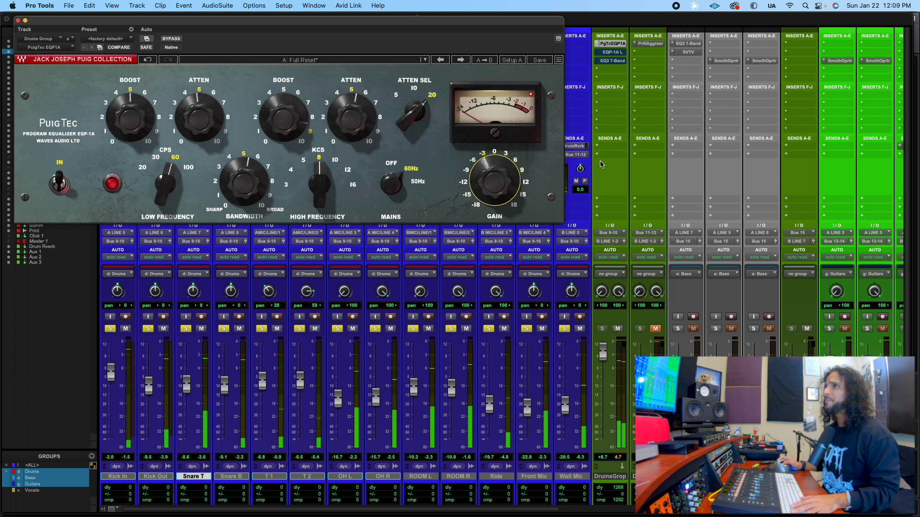
Open the UAD Pultec EQP-1A Legacy on the drum group and place its window below the PuigTec for side-by-side viewing
{"action": "left_click", "coordinate": [613, 52]}
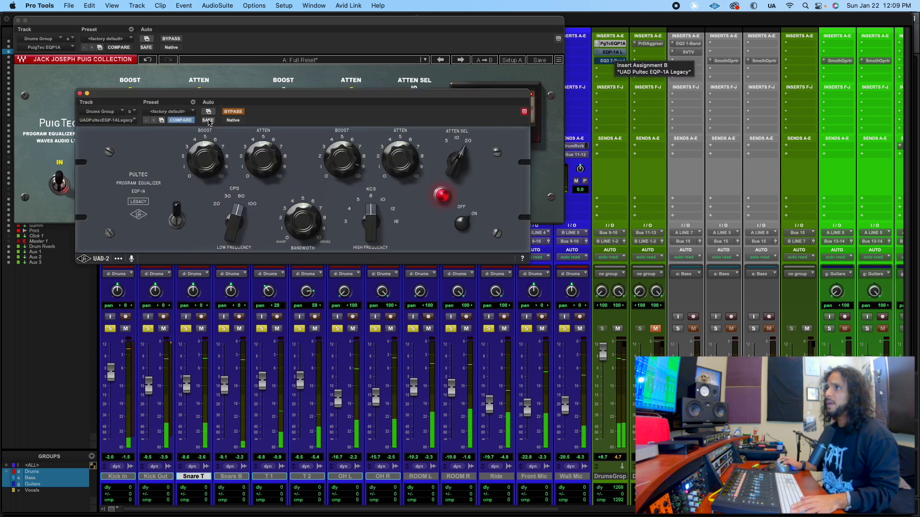
{"action": "left_click_drag", "start_coordinate": [254, 93], "coordinate": [235, 229]}
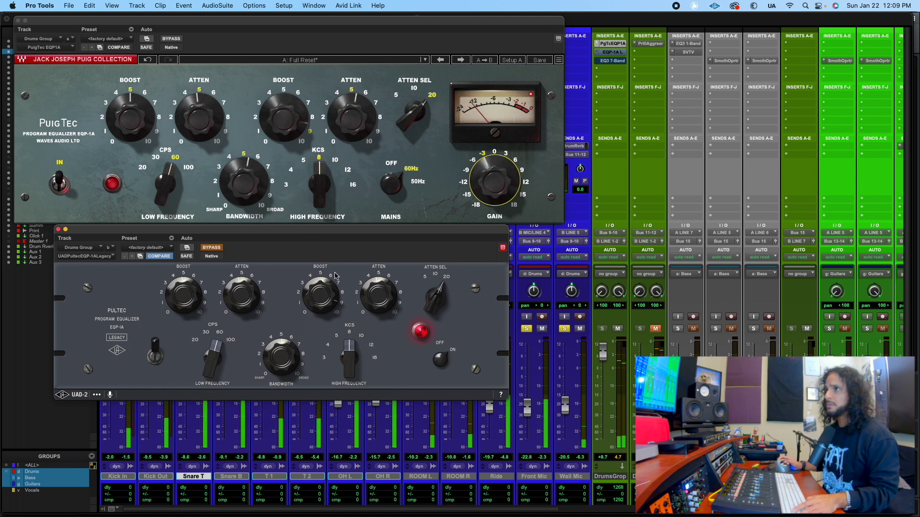
Switch to Firefox and examine the price and product overview on the UAD Pultec Passive EQ Collection page
{"action": "key", "text": "super+Tab"}
{"action": "key", "text": "super+Tab"}
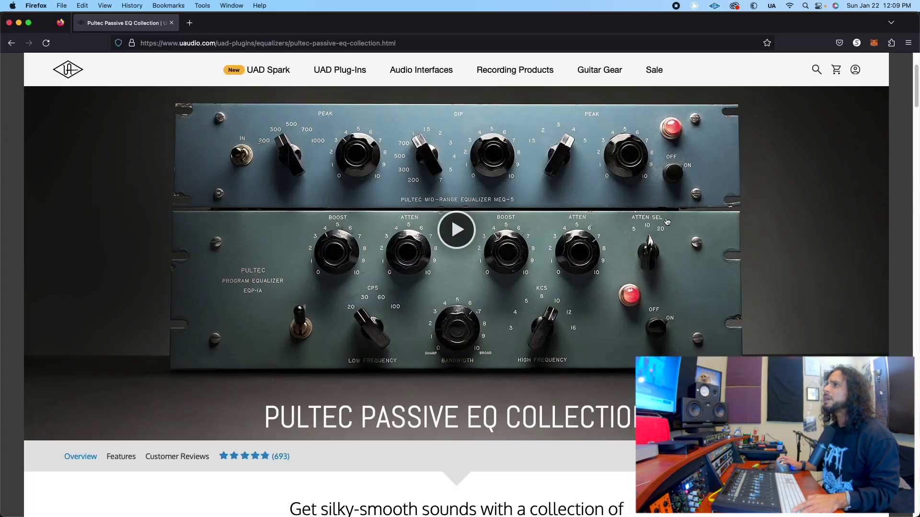
{"action": "scroll", "coordinate": [681, 331], "scroll_direction": "down", "scroll_amount": 5}
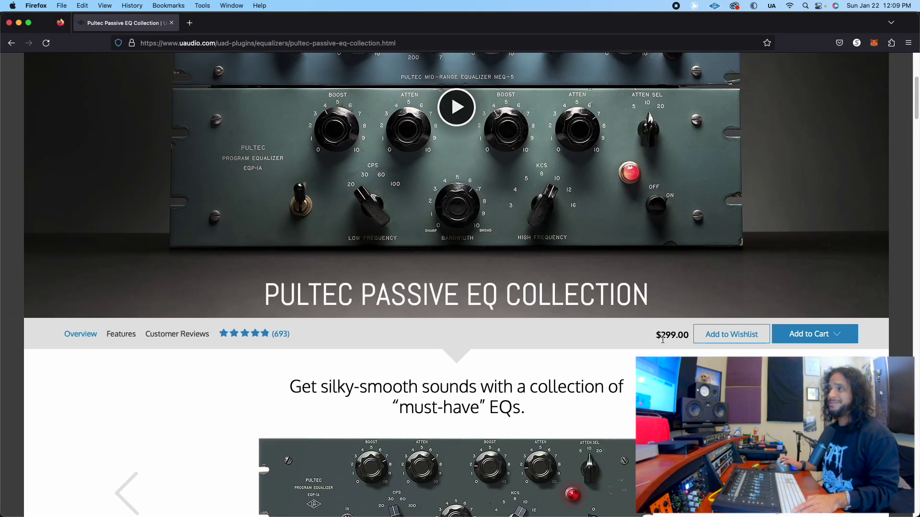
{"action": "scroll", "coordinate": [824, 264], "scroll_direction": "up", "scroll_amount": 10}
{"action": "scroll", "coordinate": [829, 267], "scroll_direction": "down", "scroll_amount": 5}
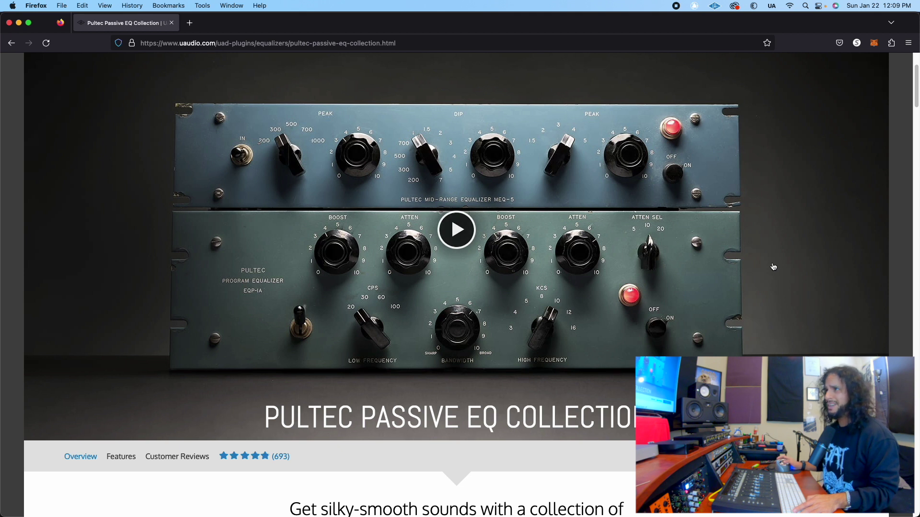
{"action": "scroll", "coordinate": [773, 267], "scroll_direction": "down", "scroll_amount": 15}
{"action": "scroll", "coordinate": [771, 265], "scroll_direction": "up", "scroll_amount": 10}
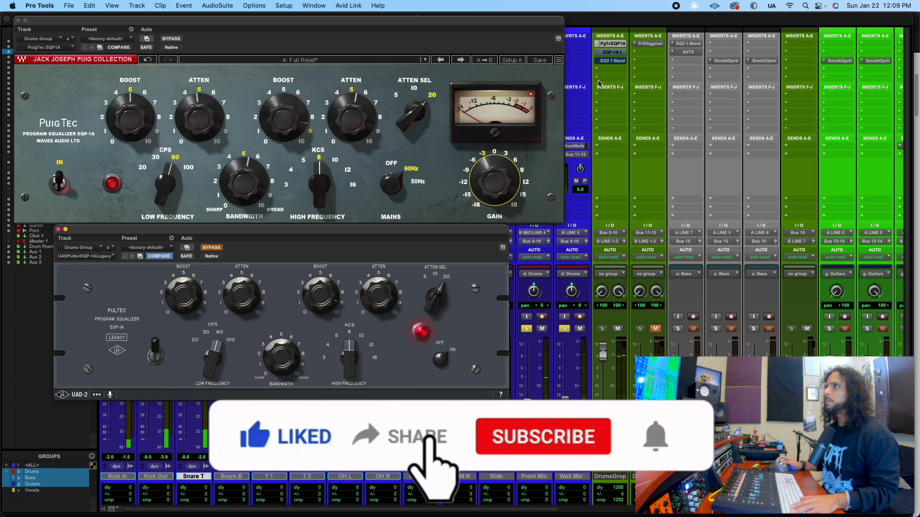
Inspect the drum group's EQ3 7-Band output gain in a window beside the Pultec plug-ins, and close it
{"action": "left_click", "coordinate": [624, 59]}
{"action": "left_click_drag", "start_coordinate": [240, 233], "coordinate": [713, 222]}
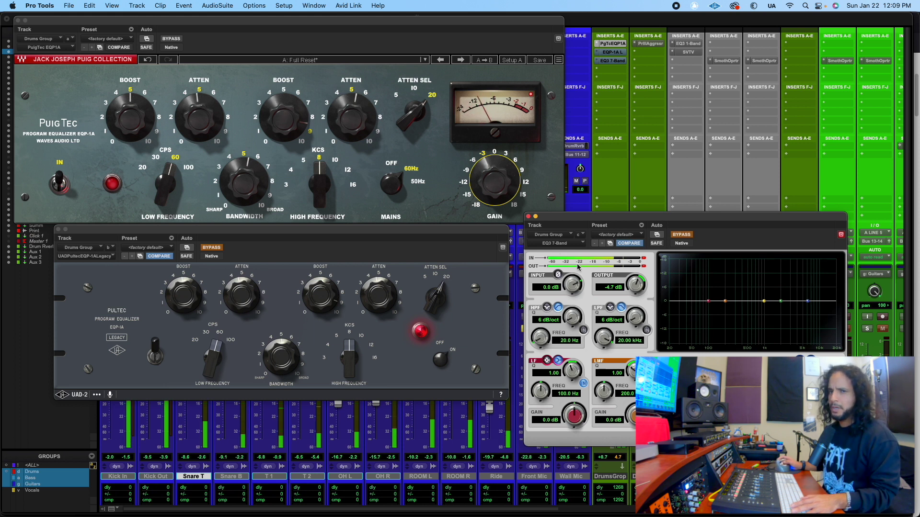
{"action": "left_click", "coordinate": [528, 218]}
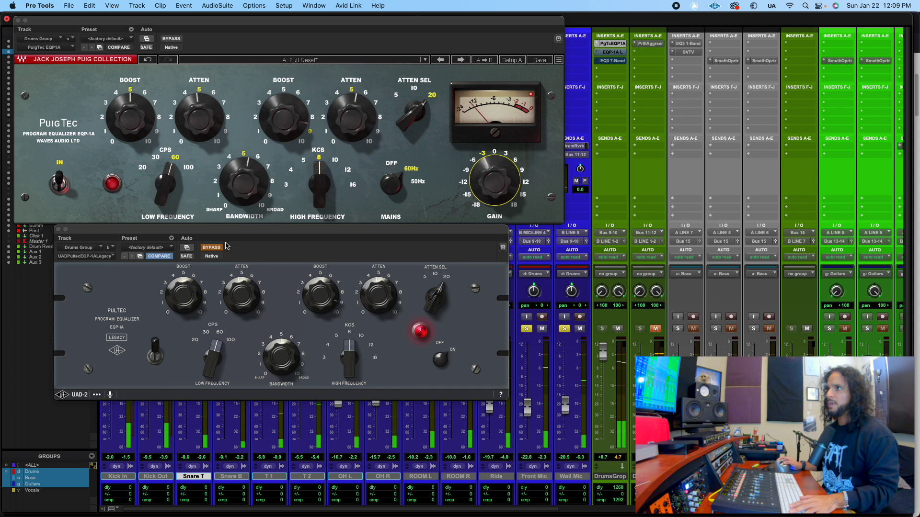
Alternate bypass between the PuigTec and the UAD Pultec to compare the drums, ending on the UAD Pultec
{"action": "left_click", "coordinate": [230, 300]}
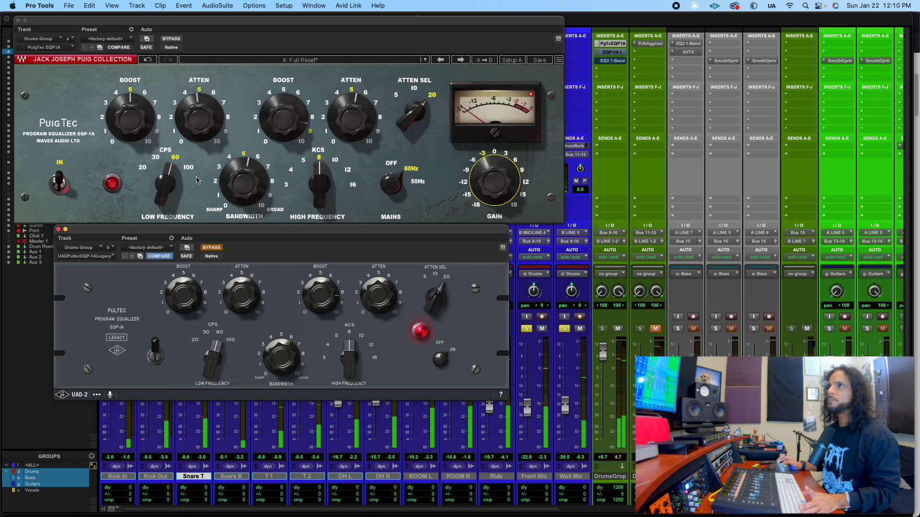
{"action": "left_click", "coordinate": [170, 38]}
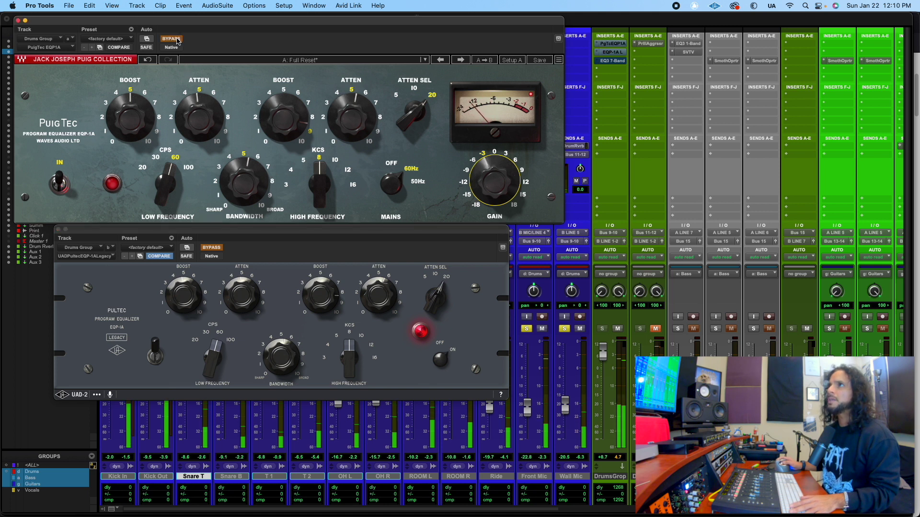
{"action": "left_click", "coordinate": [211, 248]}
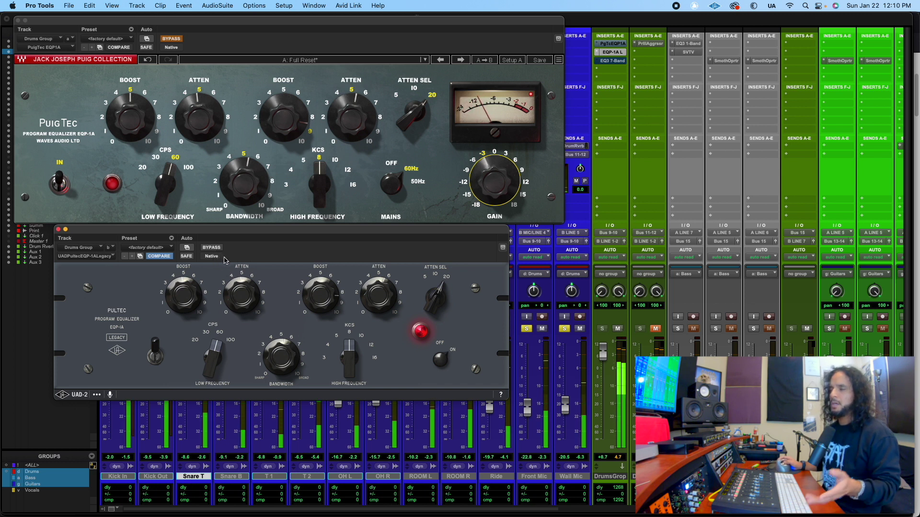
{"action": "left_click", "coordinate": [212, 248]}
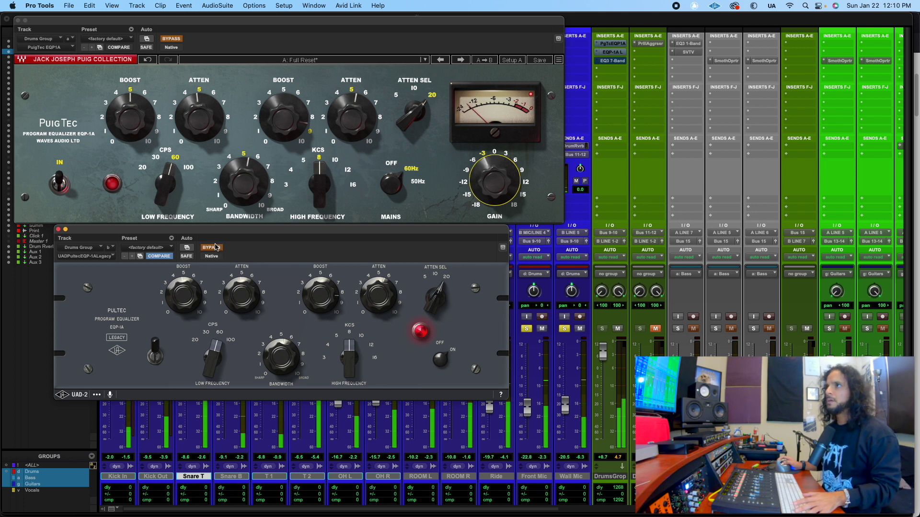
{"action": "left_click", "coordinate": [172, 39]}
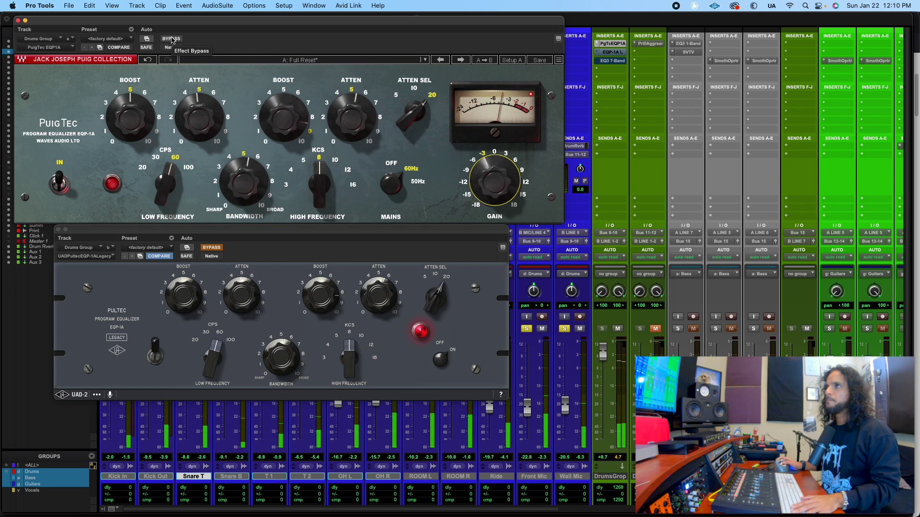
{"action": "left_click", "coordinate": [171, 39]}
{"action": "left_click", "coordinate": [212, 247]}
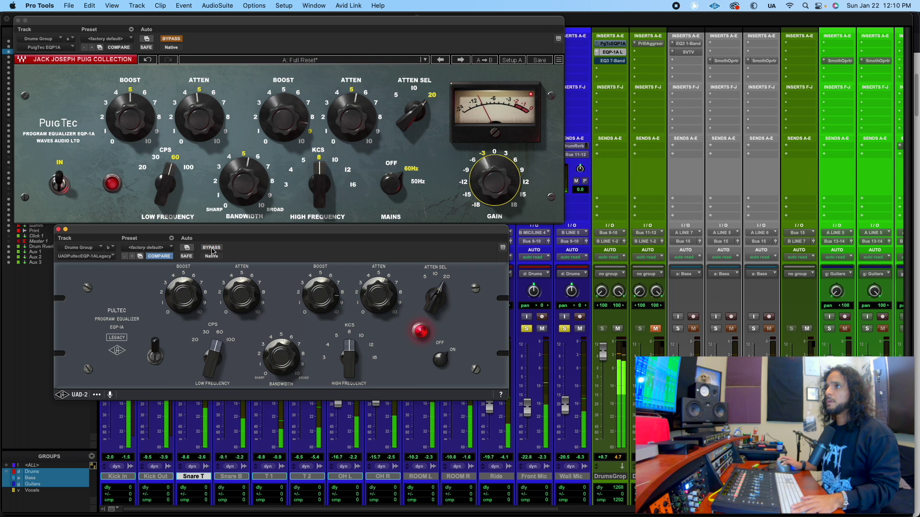
Activate the drum group's EQ3 7-Band, set its output gain to -1.8 dB, and close its window
{"action": "right_click", "coordinate": [615, 64]}
{"action": "left_click", "coordinate": [615, 64]}
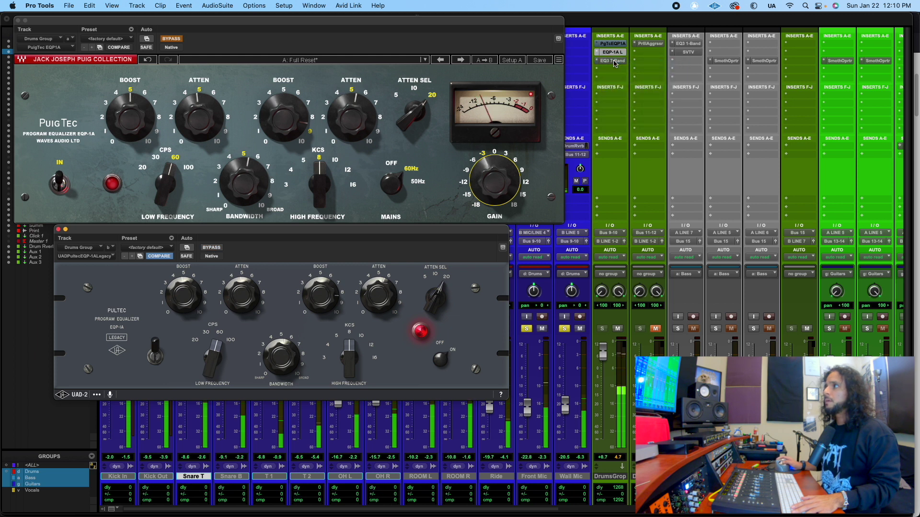
{"action": "left_click", "coordinate": [614, 64]}
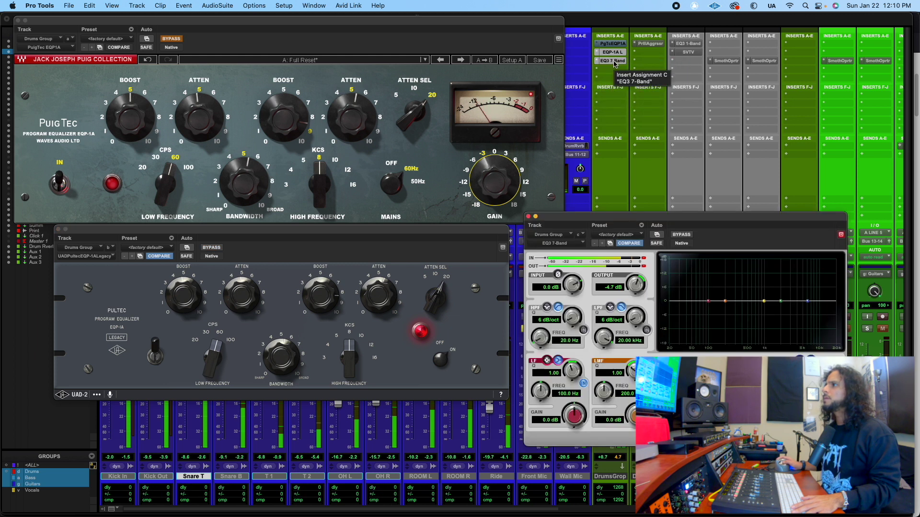
{"action": "left_click_drag", "start_coordinate": [660, 216], "coordinate": [727, 106]}
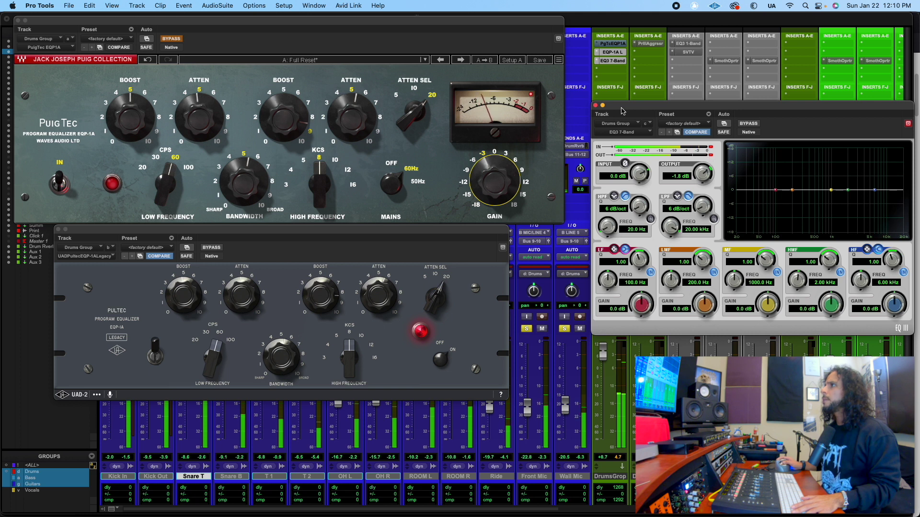
{"action": "left_click", "coordinate": [595, 105]}
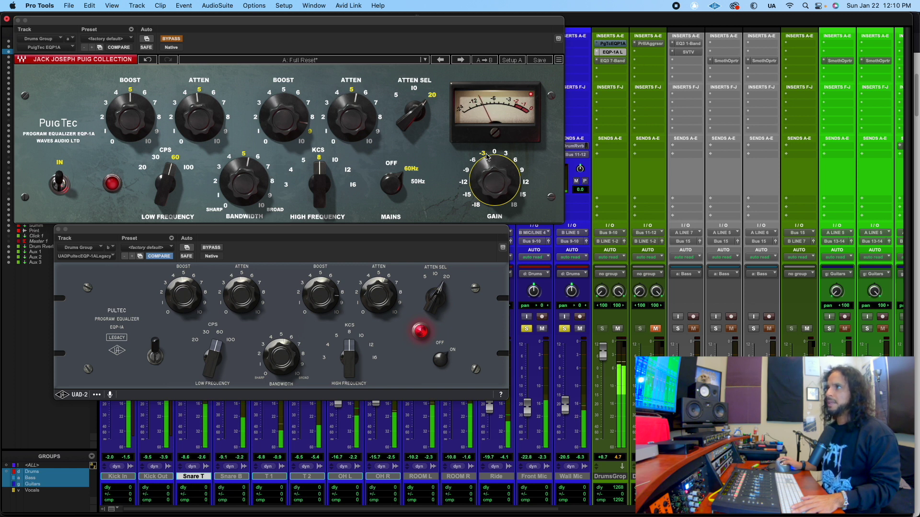
Bypass the EQ3 7-Band and UAD Pultec and activate the PuigTec to hear it on the drums
{"action": "right_click", "coordinate": [624, 65]}
{"action": "left_click", "coordinate": [625, 64]}
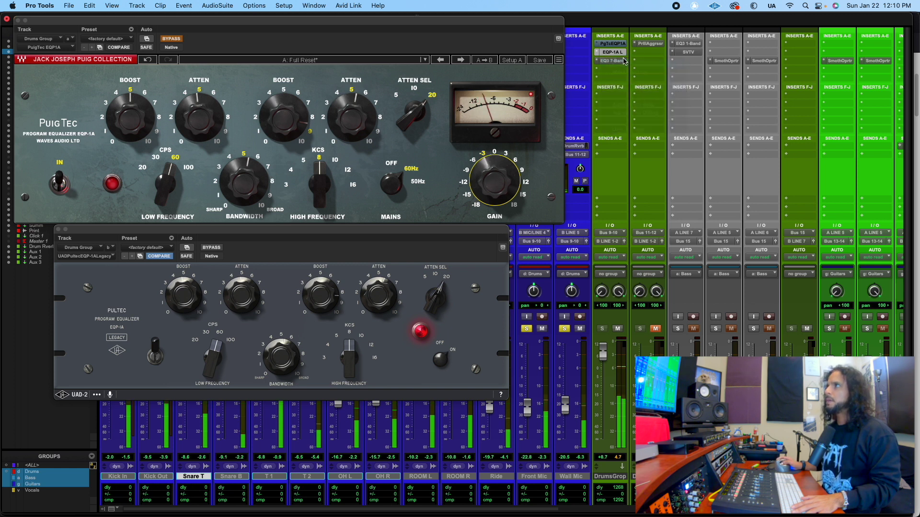
{"action": "right_click", "coordinate": [622, 54]}
{"action": "left_click", "coordinate": [623, 55]}
{"action": "right_click", "coordinate": [619, 44]}
{"action": "left_click", "coordinate": [619, 45]}
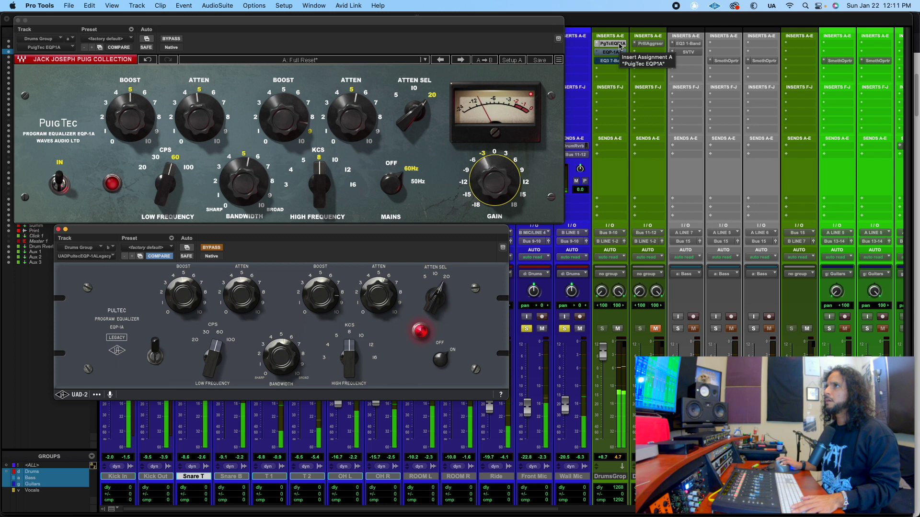
Bypass the PuigTec and activate the UAD Pultec with the EQ3 7-Band on the drum group
{"action": "right_click", "coordinate": [620, 44]}
{"action": "left_click", "coordinate": [620, 46]}
{"action": "right_click", "coordinate": [619, 53]}
{"action": "left_click", "coordinate": [619, 55]}
{"action": "right_click", "coordinate": [617, 62]}
{"action": "left_click", "coordinate": [617, 65]}
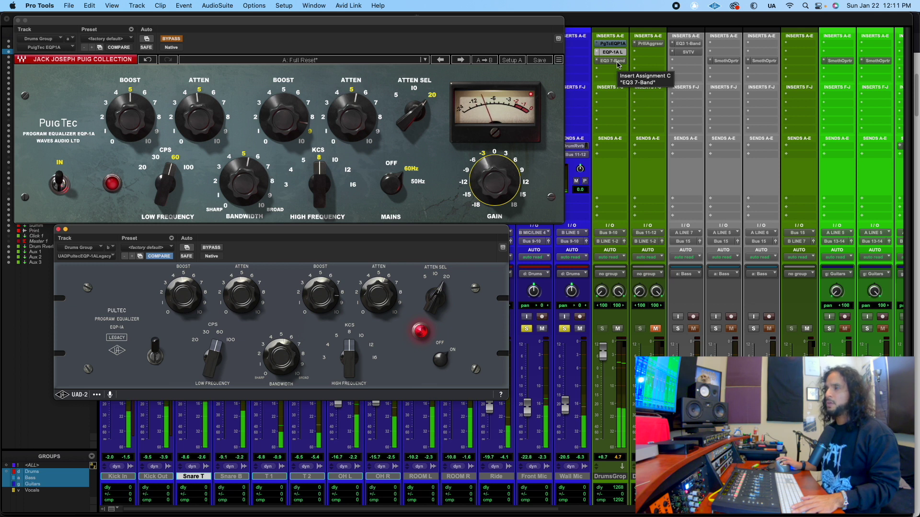
Compare the drums through the PuigTec again, and return to the UAD Pultec with the EQ3 7-Band
{"action": "left_click", "coordinate": [616, 62]}
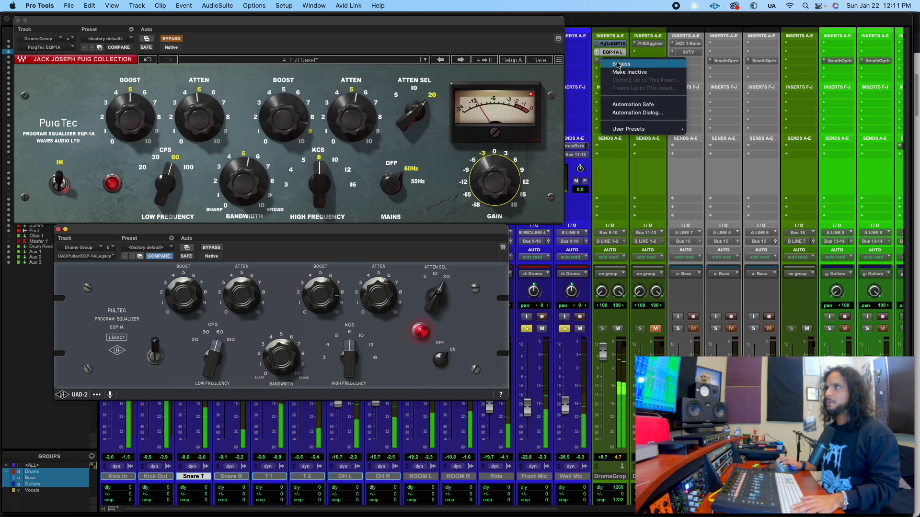
{"action": "left_click", "coordinate": [618, 58]}
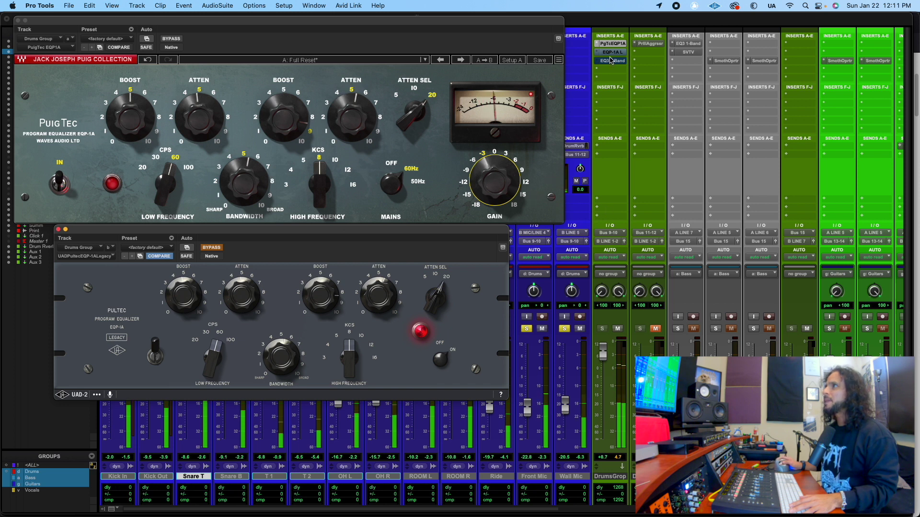
{"action": "right_click", "coordinate": [616, 42]}
{"action": "left_click", "coordinate": [623, 44]}
{"action": "right_click", "coordinate": [617, 51]}
{"action": "left_click", "coordinate": [617, 62]}
{"action": "left_click", "coordinate": [622, 55]}
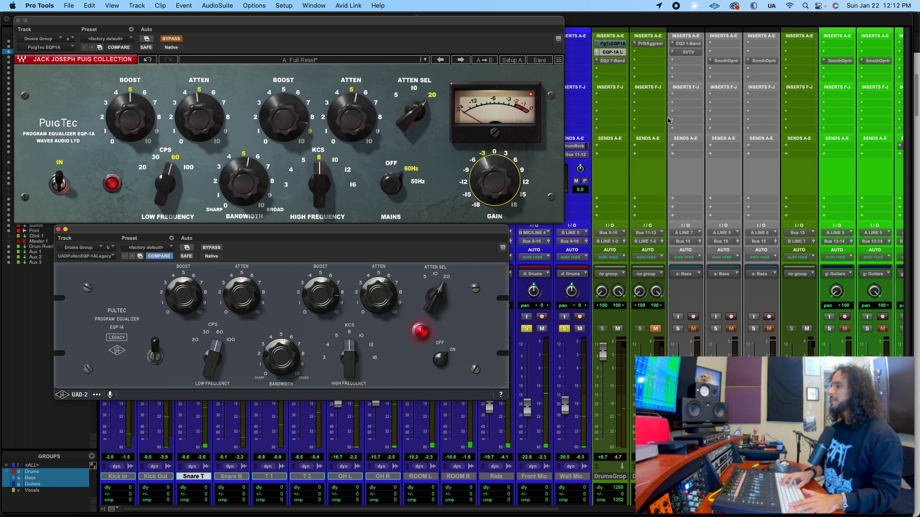
{"action": "left_click", "coordinate": [615, 211]}
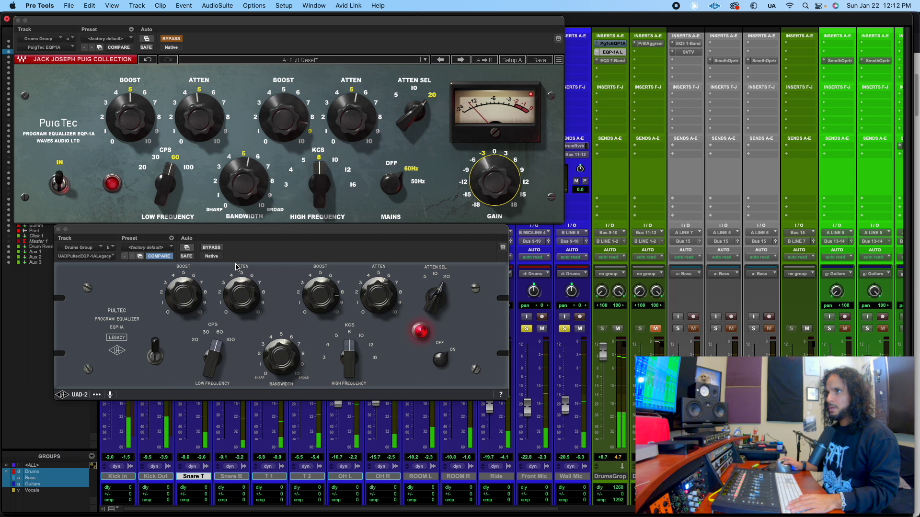
Switch the drum group to the PuigTec alone, bypassing the UAD Pultec and EQ3 7-Band
{"action": "right_click", "coordinate": [622, 51]}
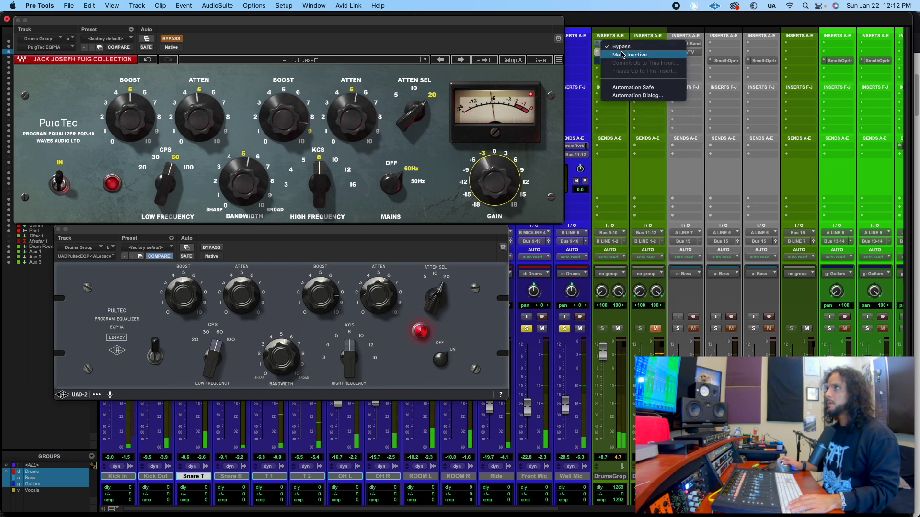
{"action": "left_click", "coordinate": [621, 54]}
{"action": "right_click", "coordinate": [618, 52]}
{"action": "left_click", "coordinate": [619, 57]}
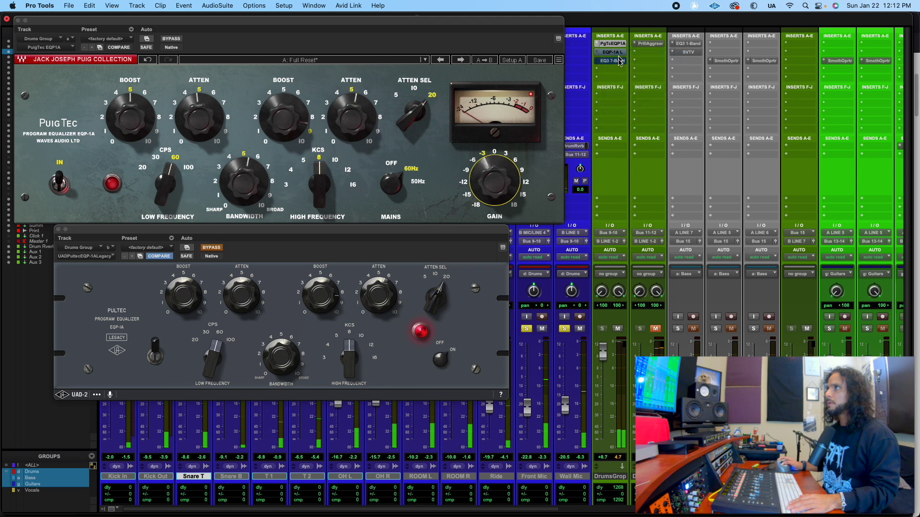
{"action": "mouse_move", "coordinate": [339, 121]}
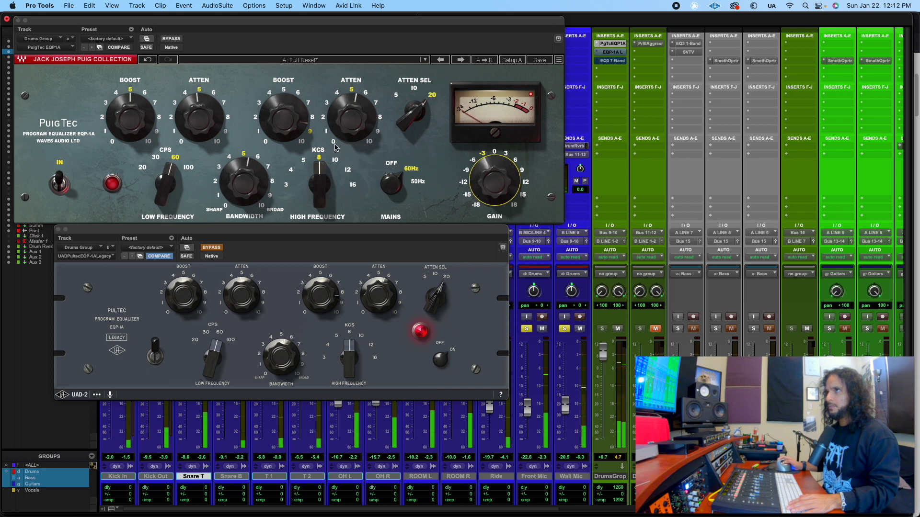
Switch the drum comparison back to the UAD Pultec and EQ3 7-Band with the PuigTec bypassed
{"action": "right_click", "coordinate": [616, 46]}
{"action": "left_click", "coordinate": [618, 46]}
{"action": "right_click", "coordinate": [618, 62]}
{"action": "left_click", "coordinate": [618, 63]}
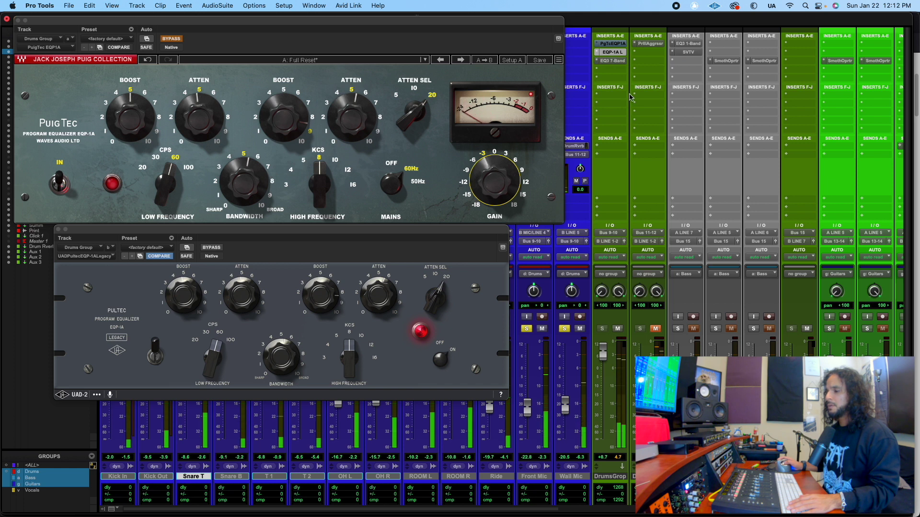
Toggle the bypass of the EQ3 7-Band, UAD Pultec and PuigTec to hear the drums through the PuigTec once more
{"action": "right_click", "coordinate": [614, 62]}
{"action": "left_click", "coordinate": [615, 63]}
{"action": "right_click", "coordinate": [615, 51]}
{"action": "left_click", "coordinate": [616, 53]}
{"action": "right_click", "coordinate": [616, 46]}
{"action": "left_click", "coordinate": [616, 47]}
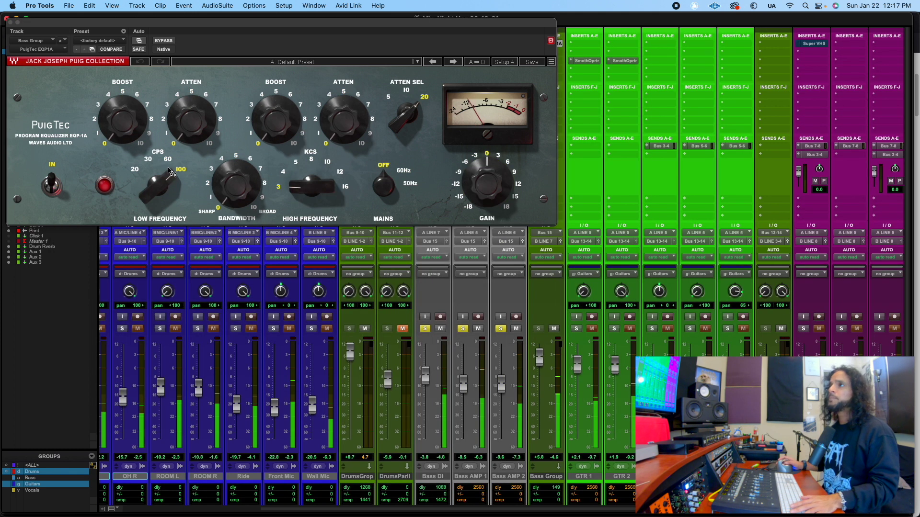
Set the bass PuigTec's low-frequency boost and attenuation to 4, bandwidth to 6, and high-frequency boost to 7 at 5 KCS
{"action": "left_click_drag", "start_coordinate": [115, 133], "coordinate": [115, 115]}
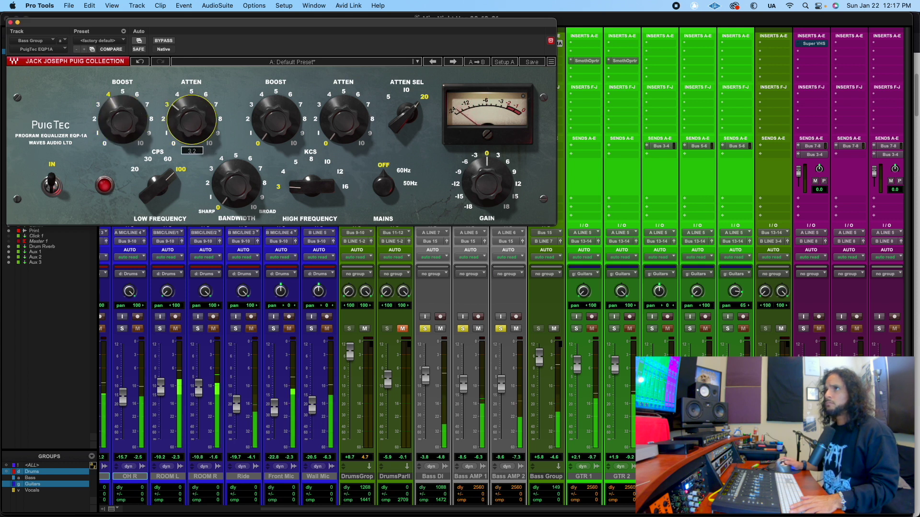
{"action": "left_click_drag", "start_coordinate": [191, 125], "coordinate": [192, 113]}
{"action": "left_click_drag", "start_coordinate": [235, 178], "coordinate": [234, 180]}
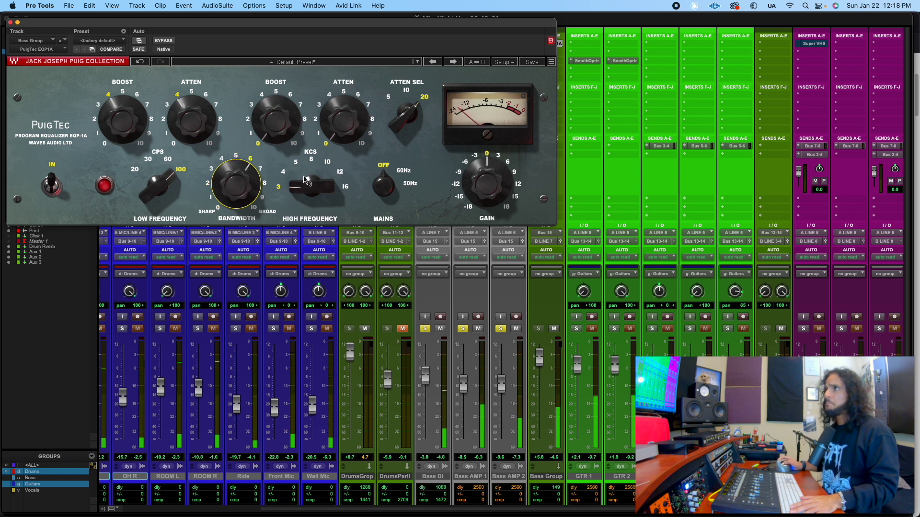
{"action": "left_click_drag", "start_coordinate": [301, 185], "coordinate": [302, 175]}
{"action": "left_click_drag", "start_coordinate": [275, 119], "coordinate": [275, 95]}
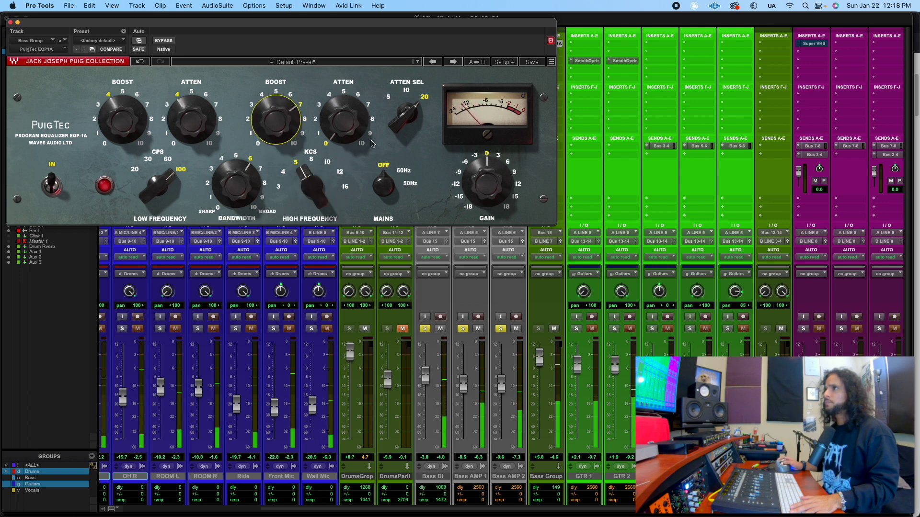
Set the bass PuigTec's attenuation selector to 10 and its high-frequency attenuation to 6
{"action": "left_click_drag", "start_coordinate": [406, 113], "coordinate": [406, 119]}
{"action": "left_click_drag", "start_coordinate": [343, 120], "coordinate": [343, 101]}
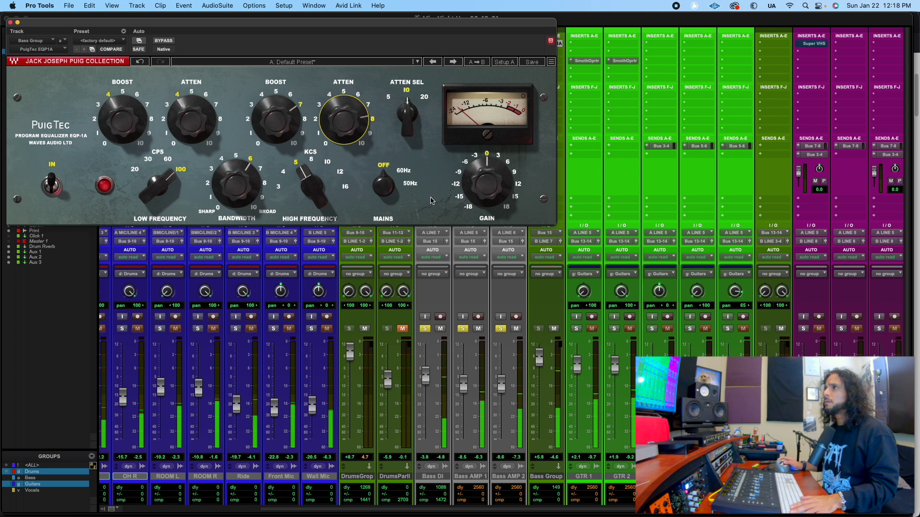
{"action": "left_click_drag", "start_coordinate": [349, 113], "coordinate": [350, 115]}
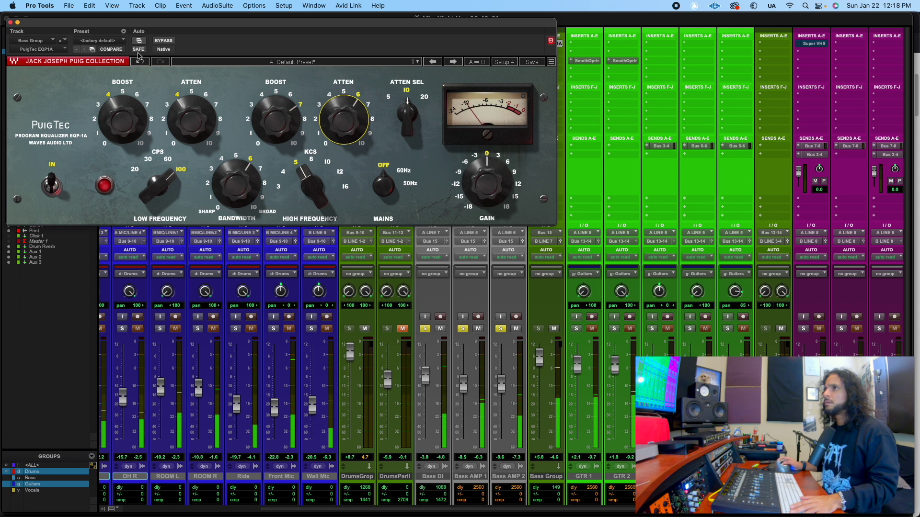
Compare the bass with the PuigTec bypassed and active, and lower the plug-in's gain to about -3 dB
{"action": "left_click", "coordinate": [162, 40]}
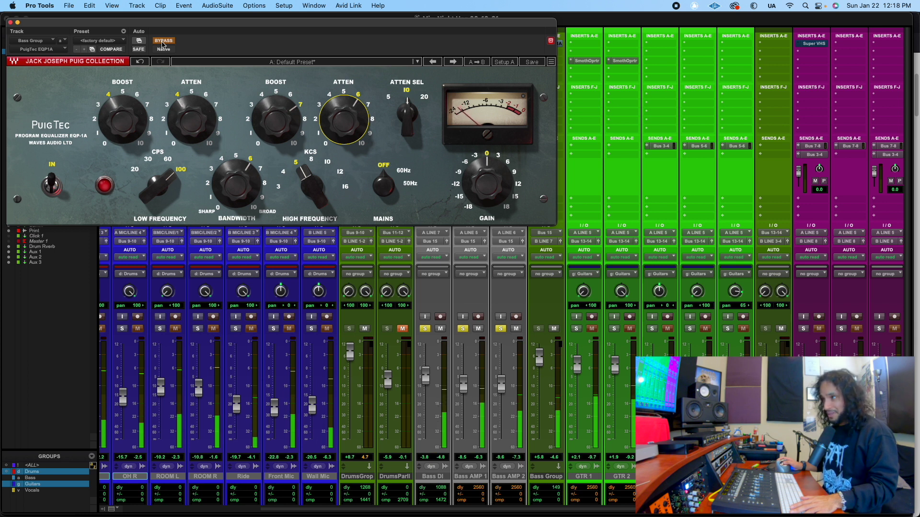
{"action": "left_click", "coordinate": [162, 42]}
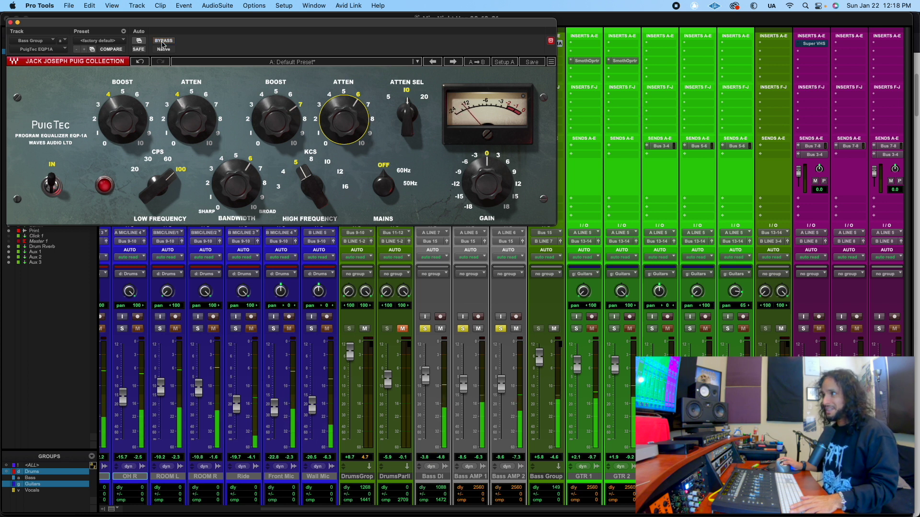
{"action": "left_click_drag", "start_coordinate": [486, 182], "coordinate": [486, 191]}
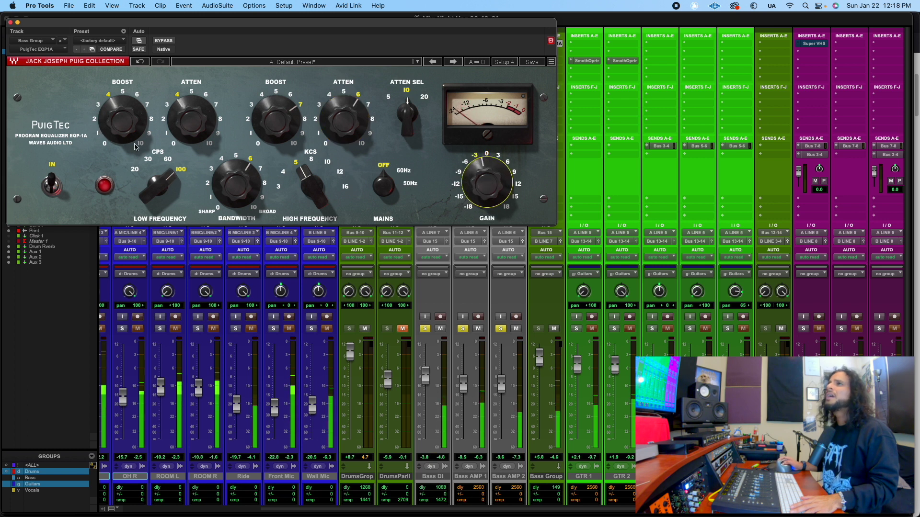
Audition a low-frequency boost of about 8.4 on the bass, return it to 4, and raise the low-frequency attenuation to 5
{"action": "left_click_drag", "start_coordinate": [133, 143], "coordinate": [133, 115]}
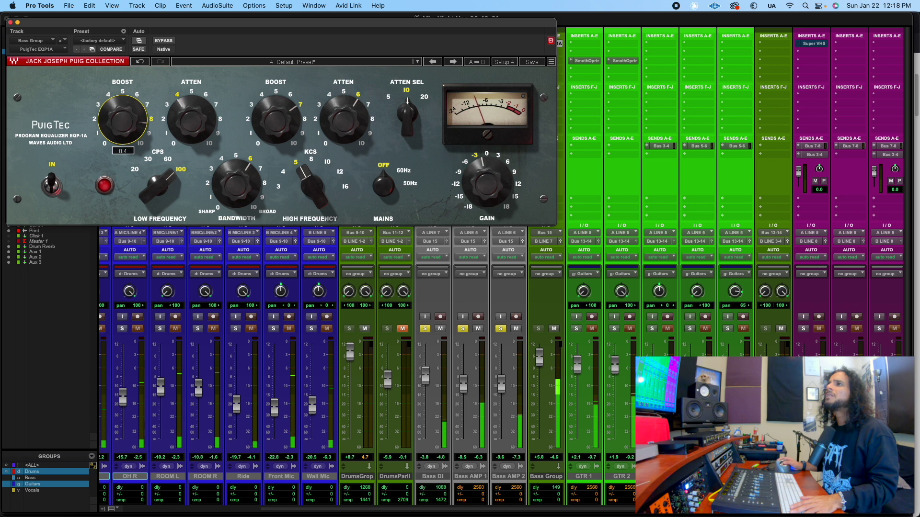
{"action": "left_click_drag", "start_coordinate": [134, 115], "coordinate": [133, 143]}
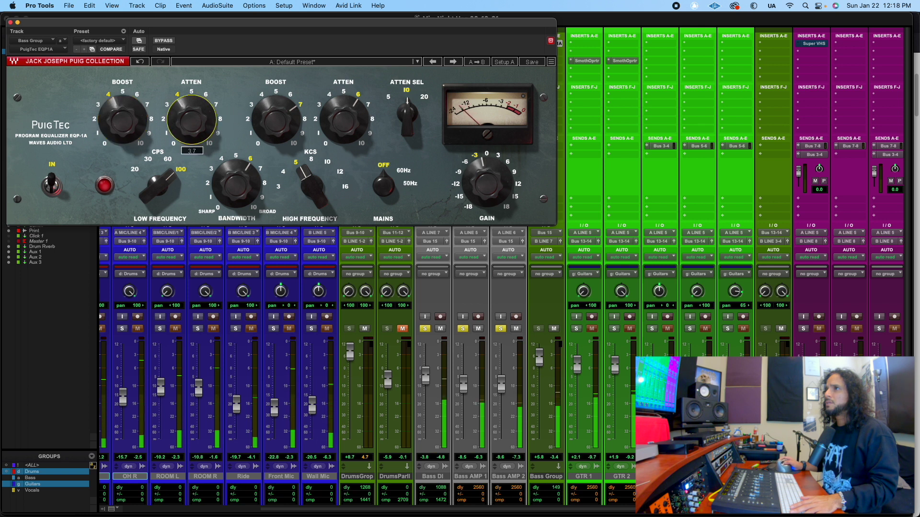
{"action": "left_click_drag", "start_coordinate": [192, 125], "coordinate": [191, 118]}
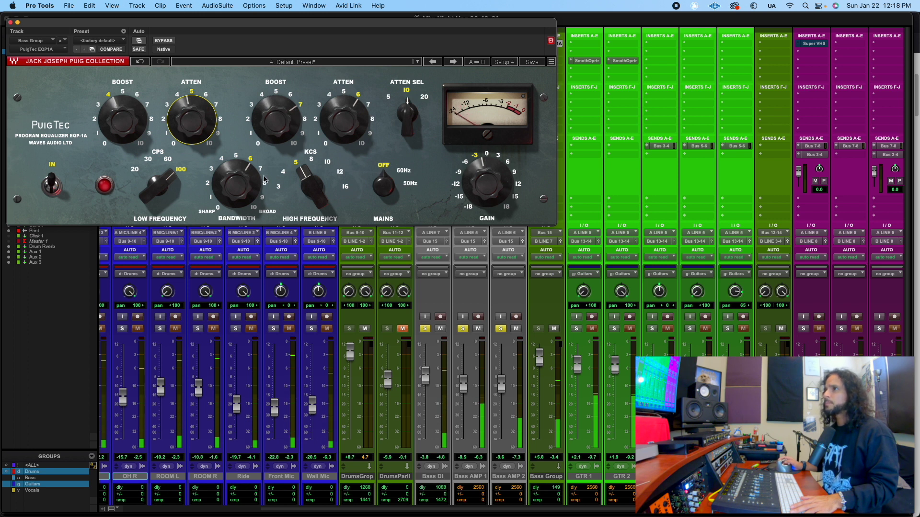
{"action": "mouse_move", "coordinate": [280, 129]}
{"action": "left_mouse_down"}
{"action": "mouse_move", "coordinate": [280, 146]}
{"action": "mouse_move", "coordinate": [280, 120]}
{"action": "left_mouse_up"}
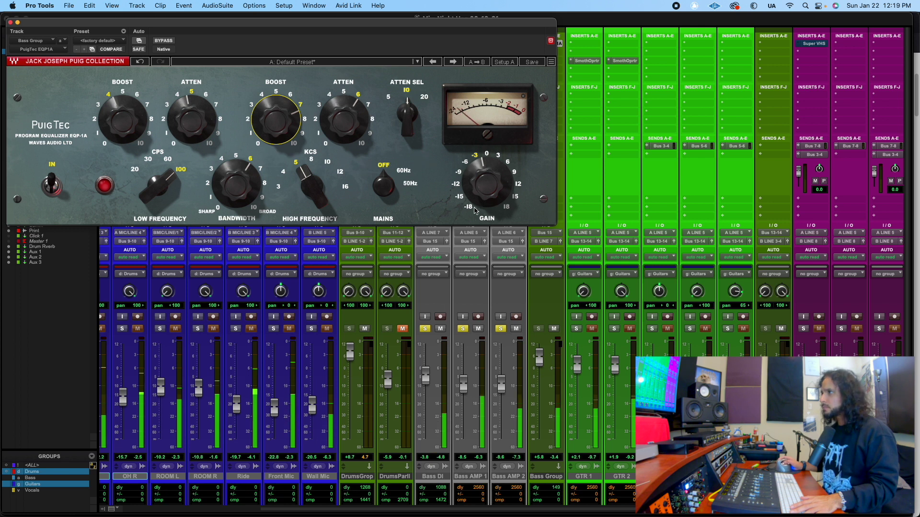
Compare the bass with the PuigTec bypassed and active again, and set its gain to -1.9 dB
{"action": "left_click", "coordinate": [169, 42]}
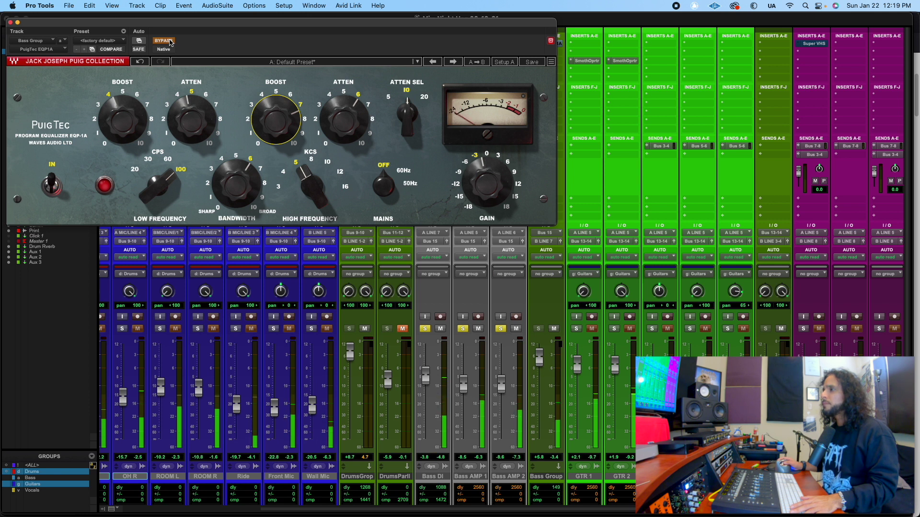
{"action": "left_click", "coordinate": [170, 42]}
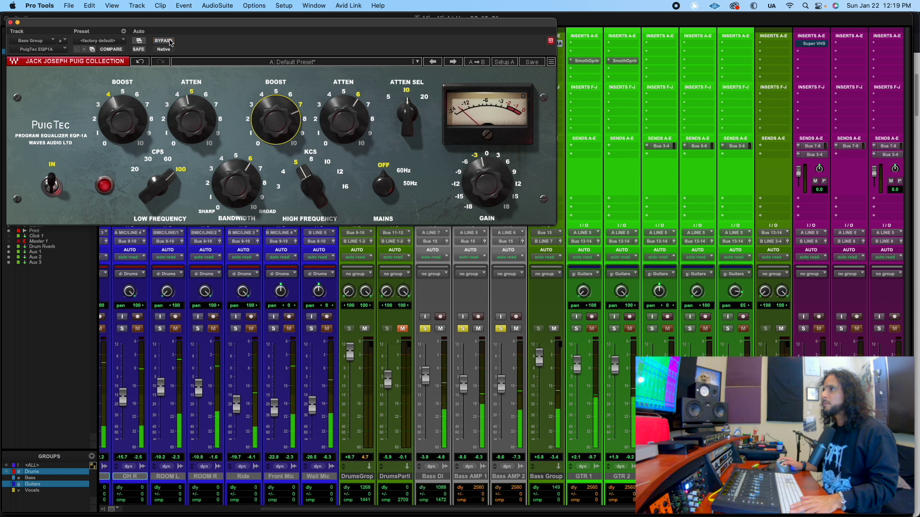
{"action": "left_click_drag", "start_coordinate": [492, 194], "coordinate": [492, 192]}
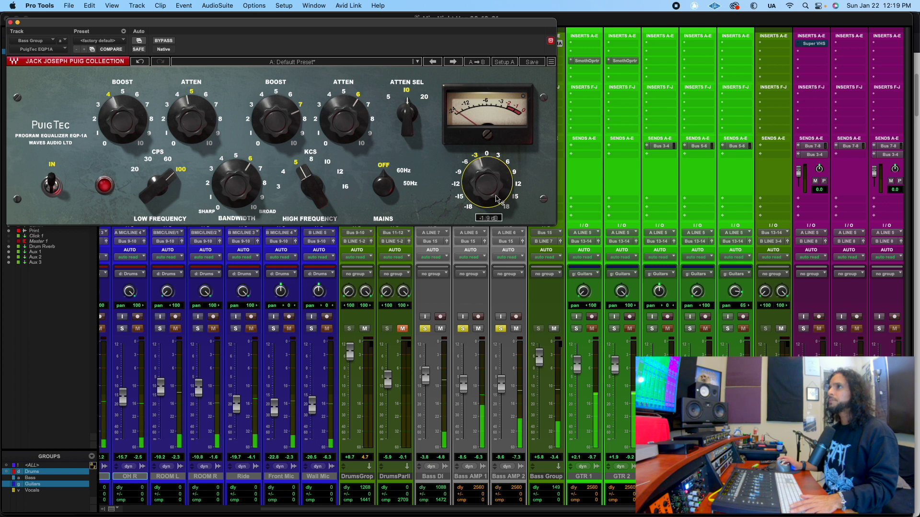
Solo the drum tracks together with the bass, and lower the Bass Group fader to +6.0 dB
{"action": "left_click", "coordinate": [311, 329]}
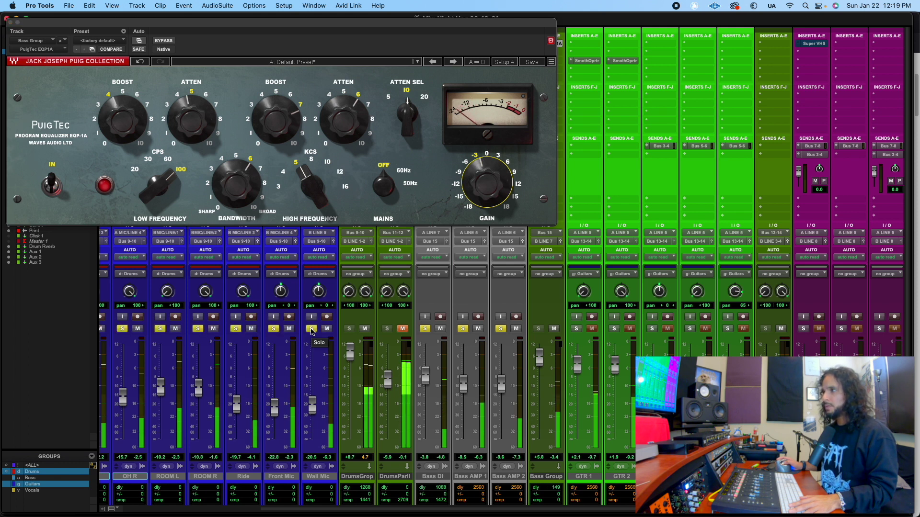
{"action": "left_click_drag", "start_coordinate": [542, 364], "coordinate": [542, 363]}
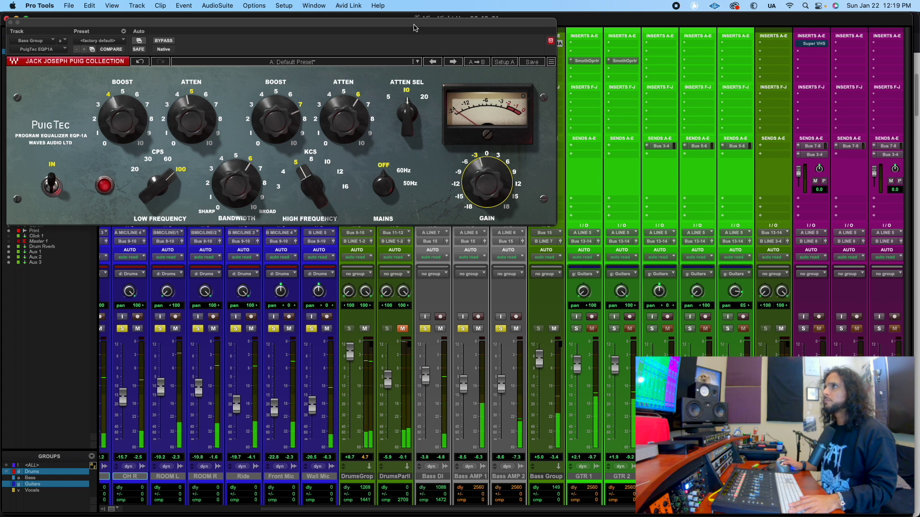
Uncover the mixer's insert slots, and compare the bass against the drums with the PuigTec bypassed and active
{"action": "left_click_drag", "start_coordinate": [414, 28], "coordinate": [341, 63]}
{"action": "left_click", "coordinate": [163, 73]}
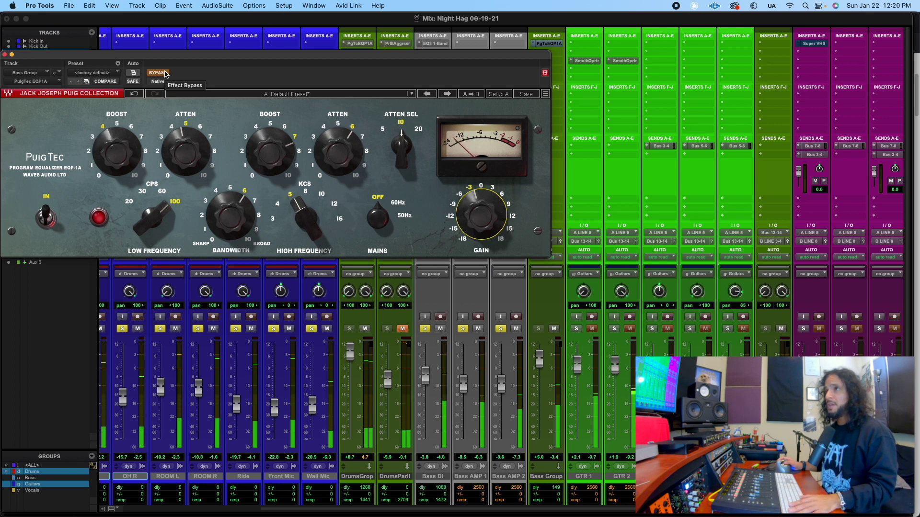
{"action": "left_click", "coordinate": [164, 73]}
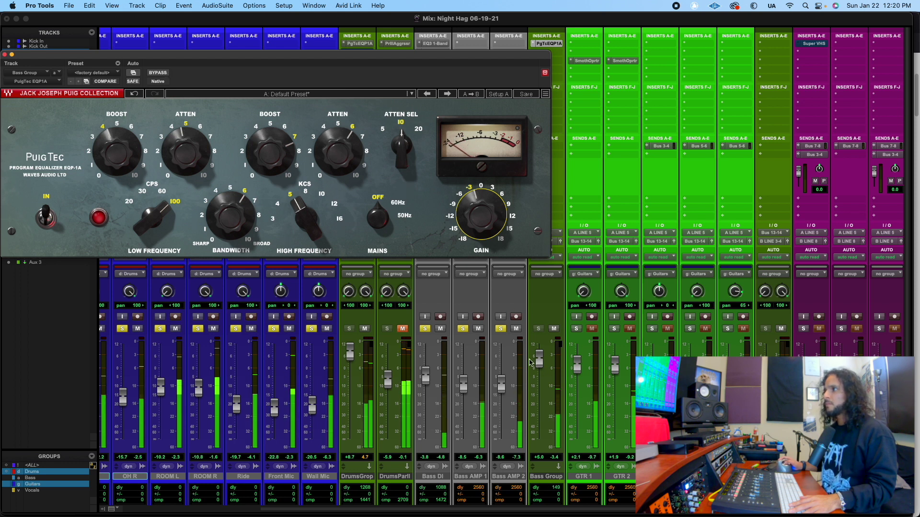
Raise the bass PuigTec's gain to about -1.2 dB and the Bass Group fader to +6.7 dB
{"action": "mouse_move", "coordinate": [481, 223]}
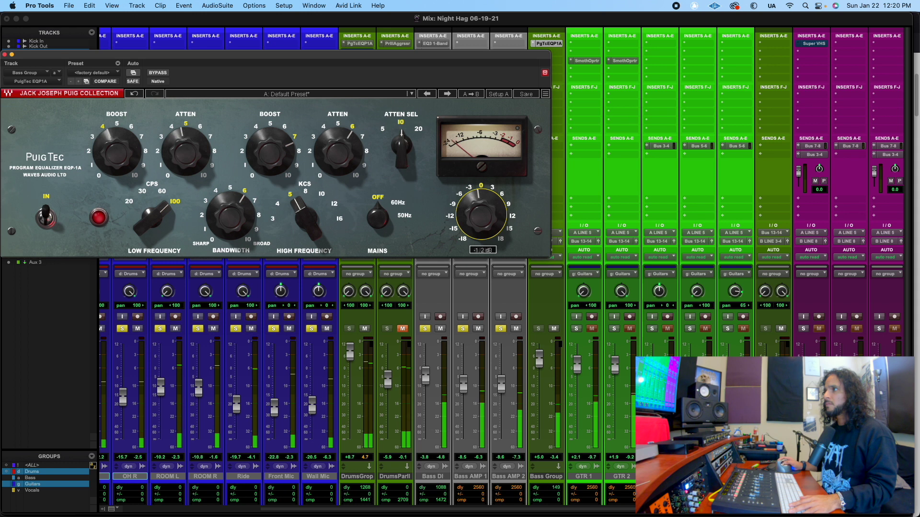
{"action": "left_click_drag", "start_coordinate": [538, 364], "coordinate": [542, 359]}
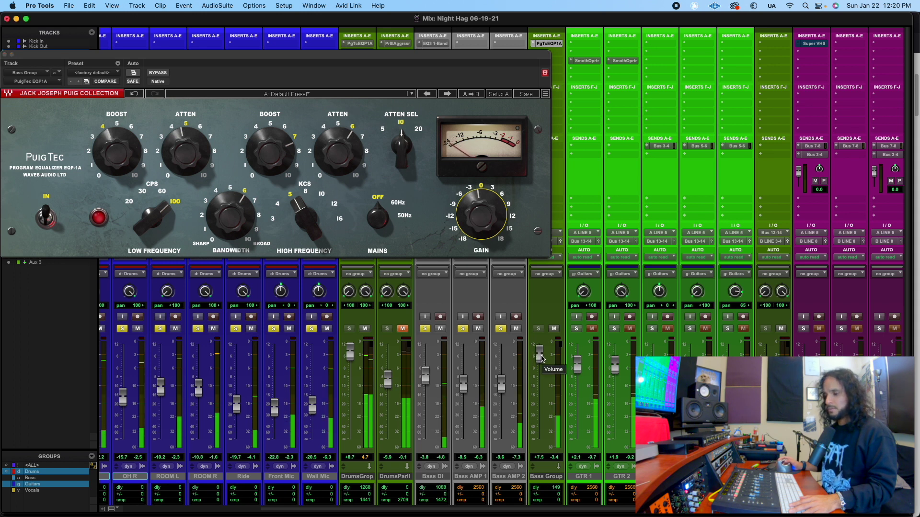
{"action": "left_click_drag", "start_coordinate": [541, 359], "coordinate": [541, 360]}
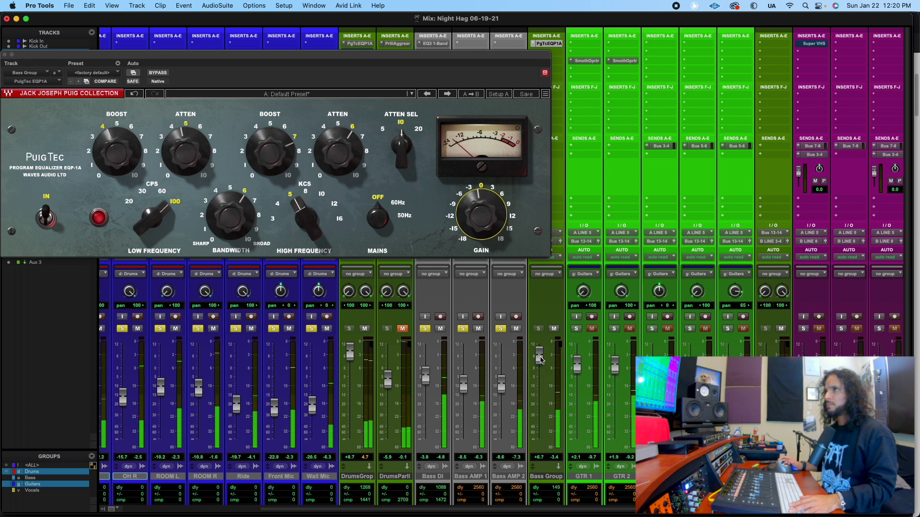
Alternate the bass PuigTec between bypassed and active while the drums play, ending with it bypassed
{"action": "left_click", "coordinate": [158, 73]}
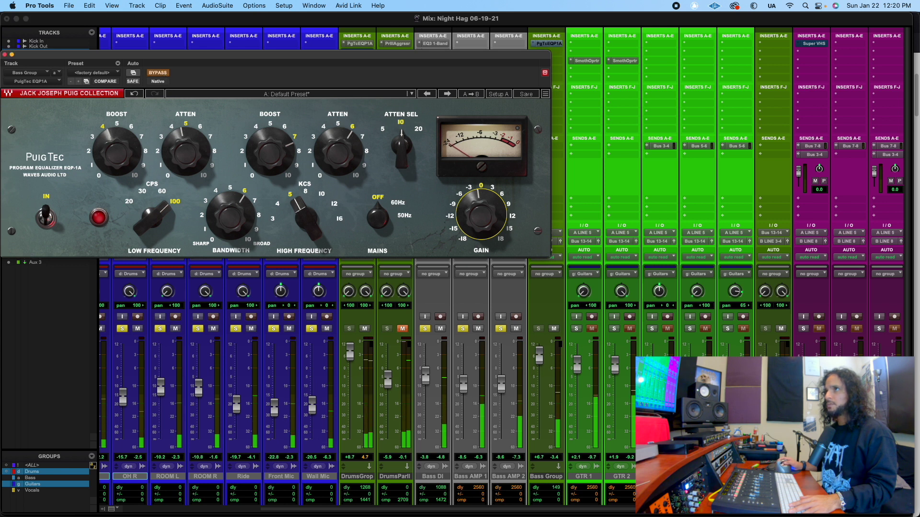
{"action": "left_click", "coordinate": [164, 75]}
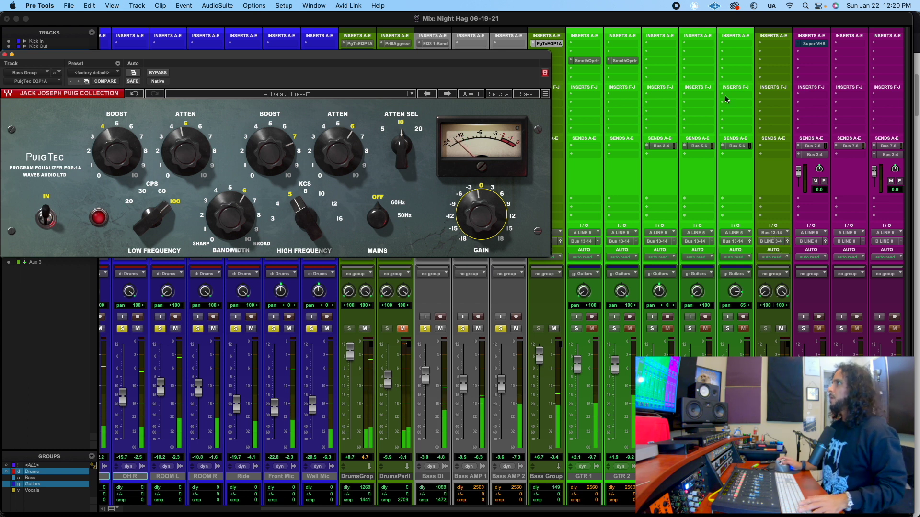
{"action": "left_click", "coordinate": [761, 46]}
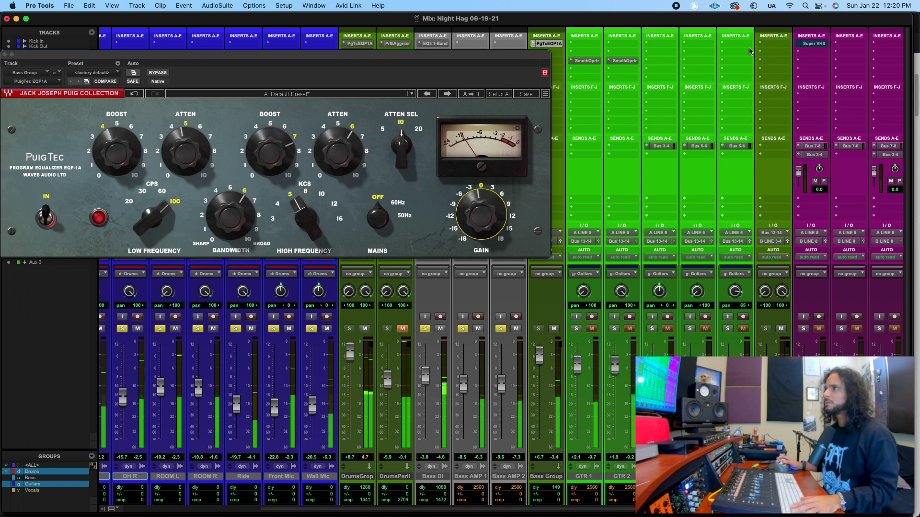
{"action": "left_click", "coordinate": [157, 74]}
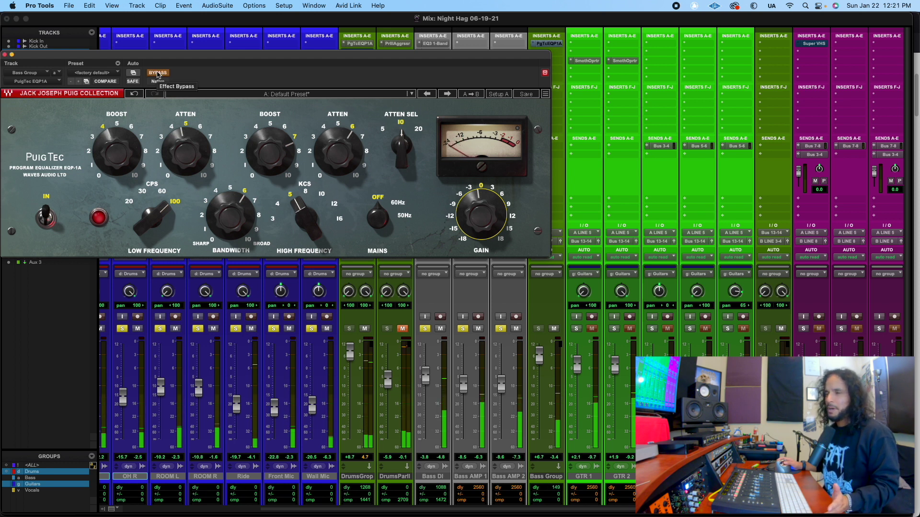
Inspect the UAD Ampeg SVT-VR on Bass DI and the Smooth Operator inserts on the two bass amp tracks
{"action": "left_click", "coordinate": [435, 50]}
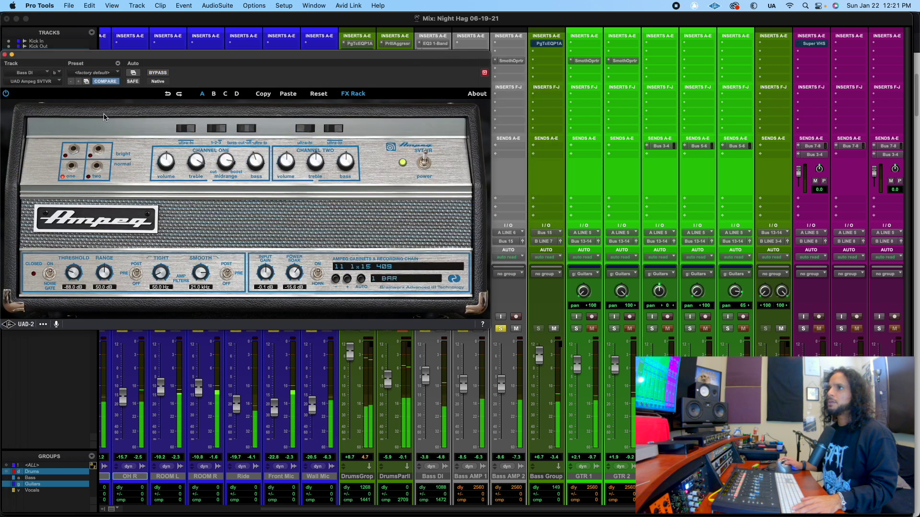
{"action": "left_click", "coordinate": [6, 56]}
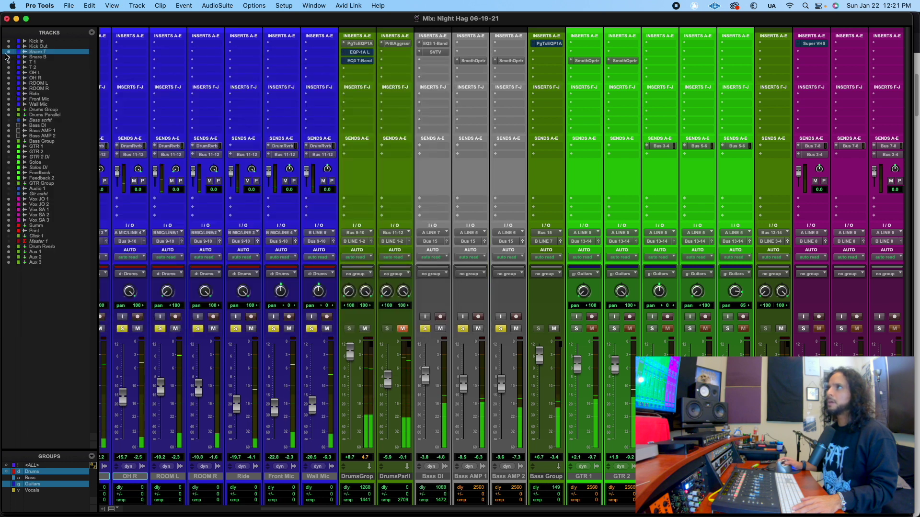
{"action": "left_click", "coordinate": [471, 62]}
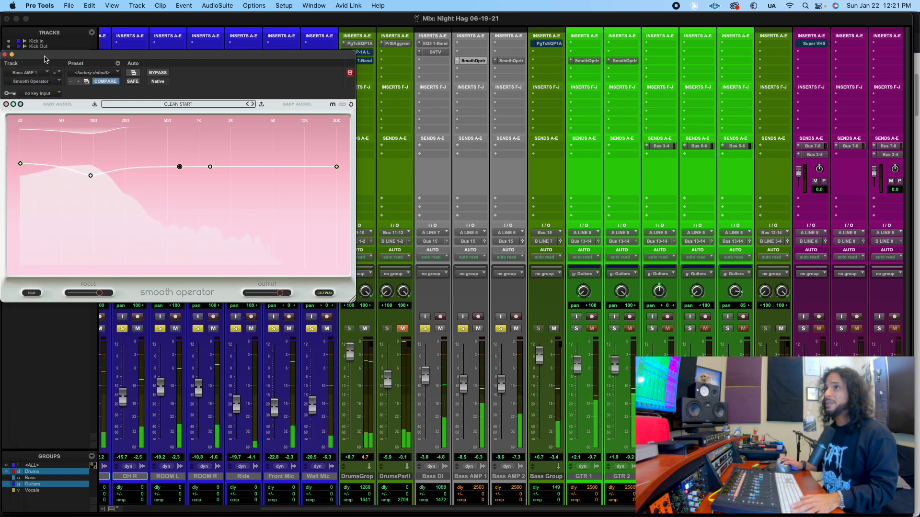
{"action": "left_click_drag", "start_coordinate": [45, 59], "coordinate": [102, 72]}
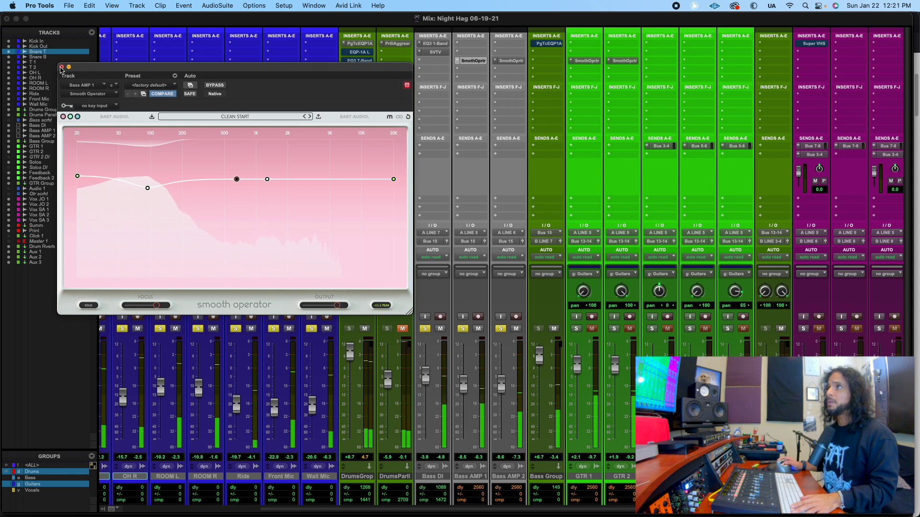
{"action": "key", "text": "super+w"}
{"action": "left_click", "coordinate": [511, 60]}
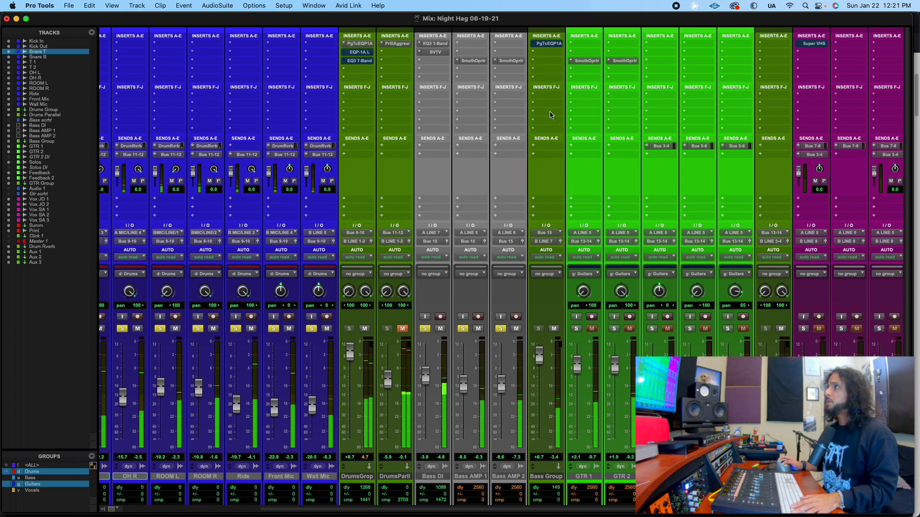
Reopen the Bass Group's PuigTec, take it out of bypass, and move its window clear of the insert slots on the guitar tracks
{"action": "left_click", "coordinate": [549, 43]}
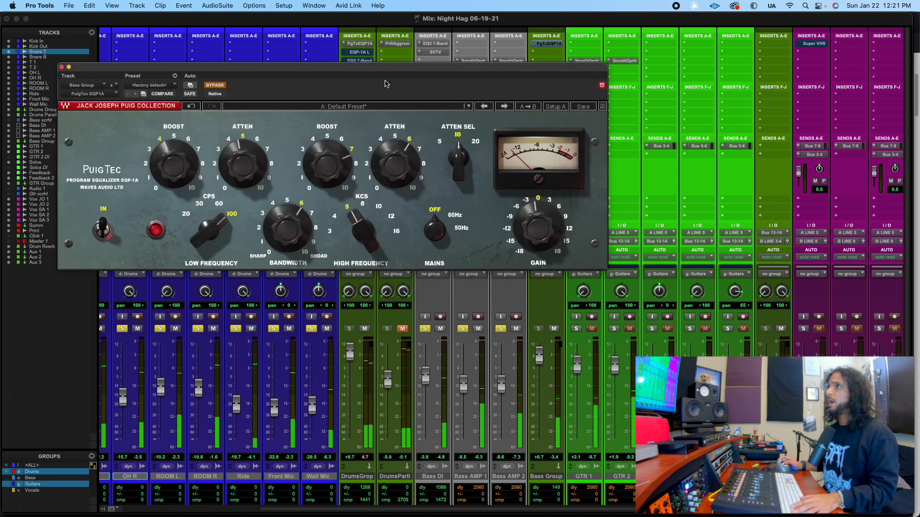
{"action": "left_click", "coordinate": [215, 85]}
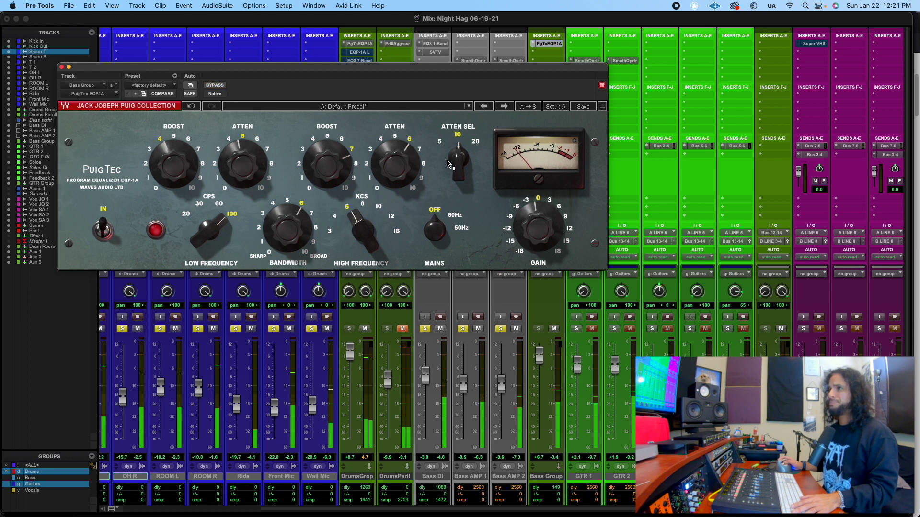
{"action": "mouse_move", "coordinate": [449, 164]}
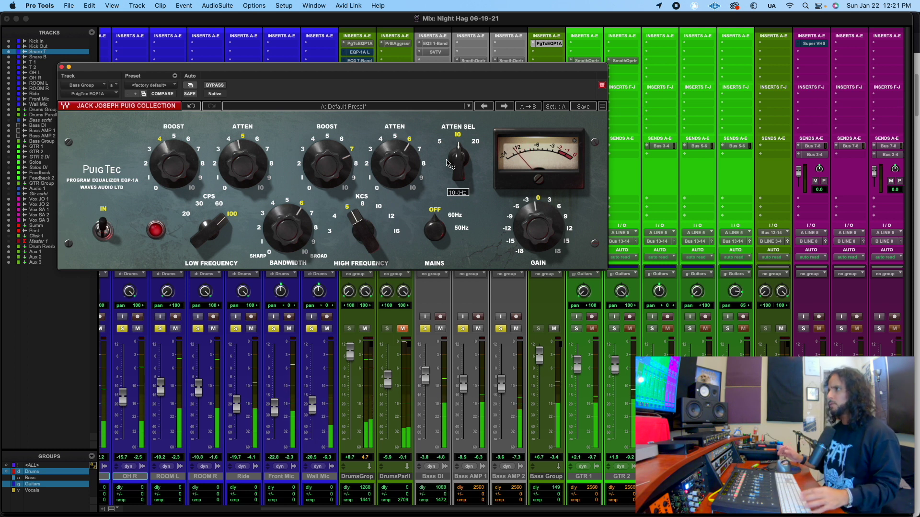
{"action": "left_click_drag", "start_coordinate": [439, 71], "coordinate": [393, 36]}
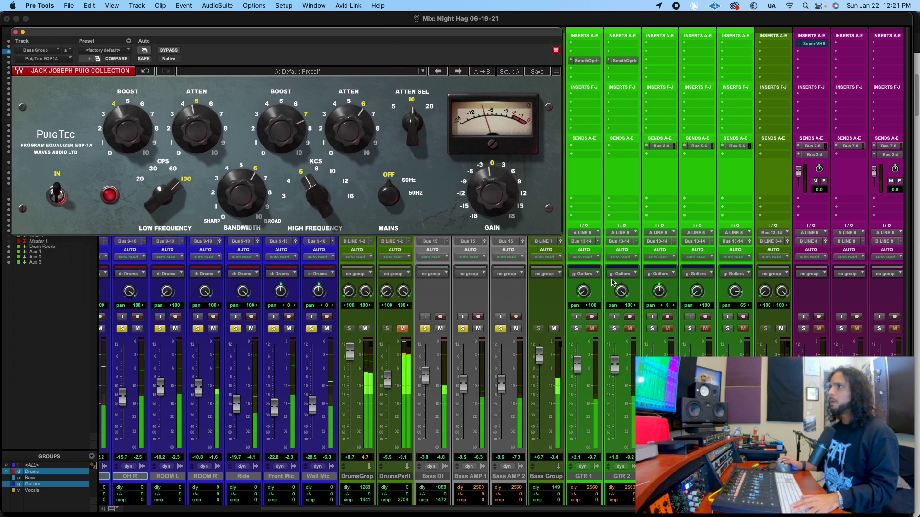
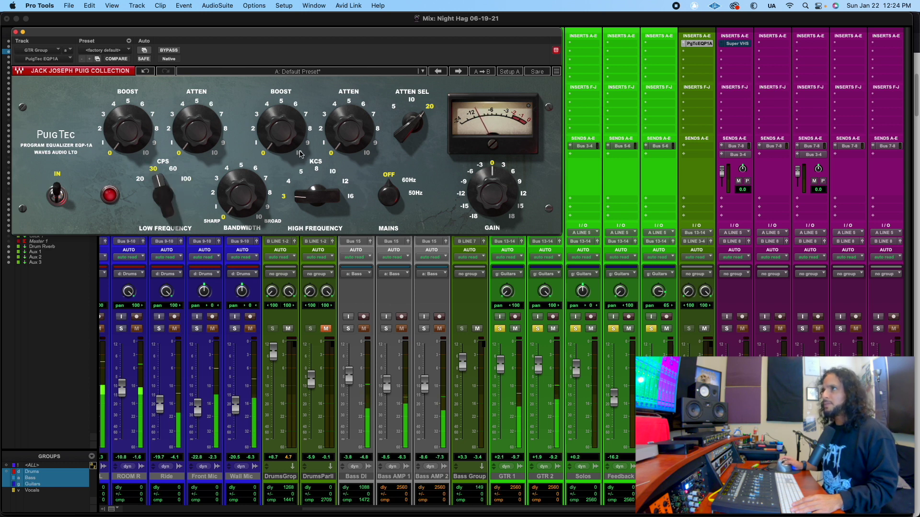
On the GTR Group PuigTec, set the bandwidth to 5 and both the low-frequency boost and attenuation to 3
{"action": "mouse_move", "coordinate": [337, 122]}
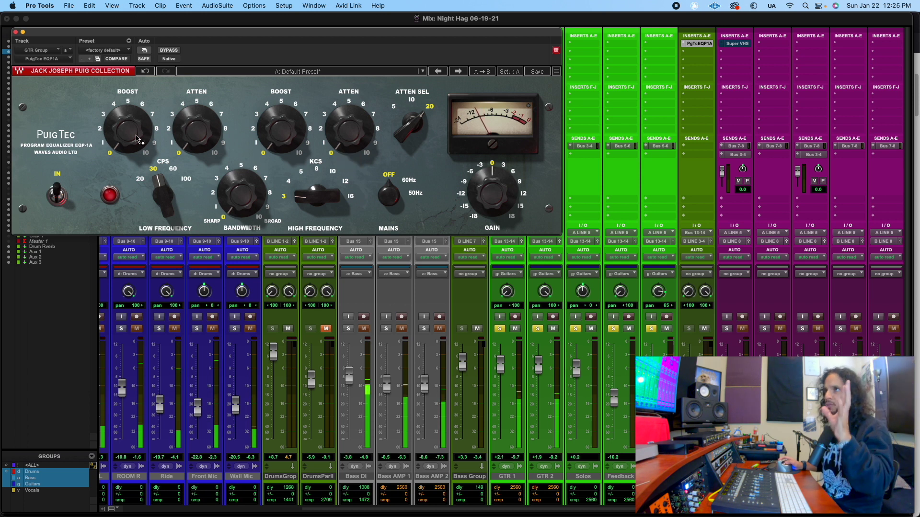
{"action": "mouse_move", "coordinate": [140, 146]}
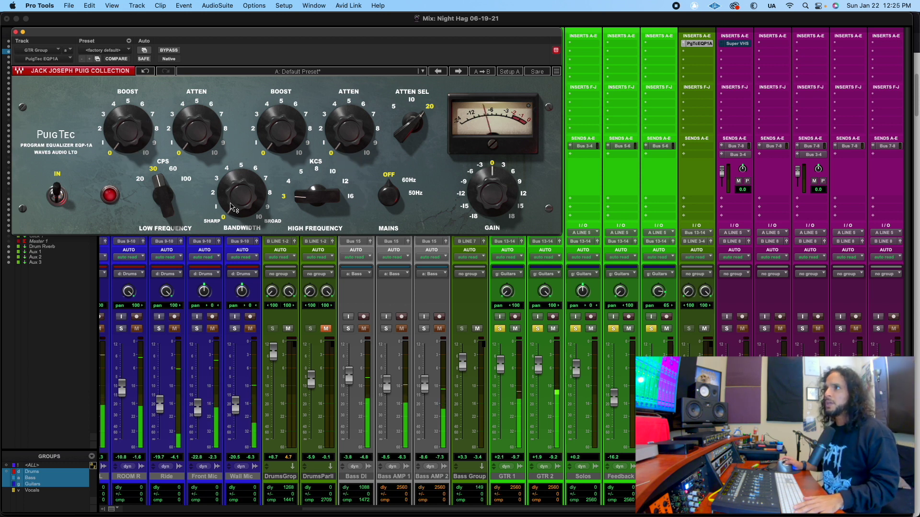
{"action": "left_click_drag", "start_coordinate": [236, 207], "coordinate": [237, 196]}
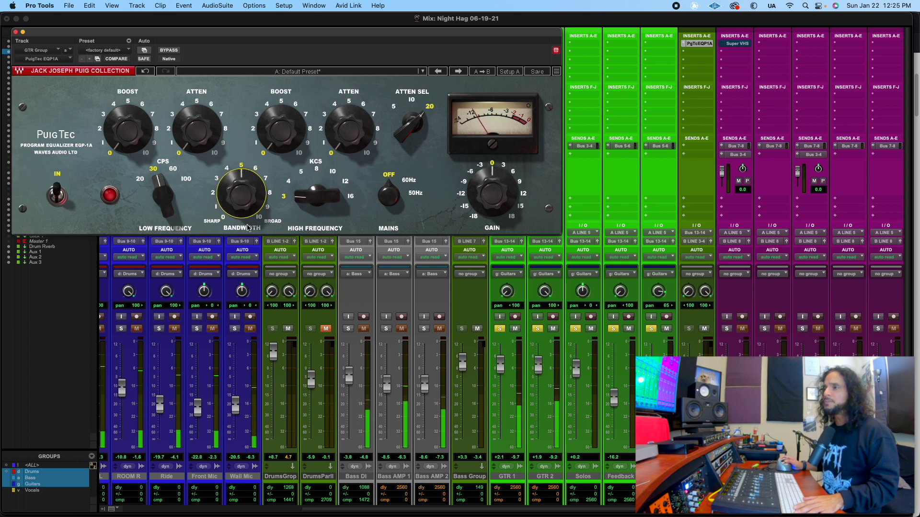
{"action": "mouse_move", "coordinate": [128, 142]}
{"action": "left_mouse_down"}
{"action": "mouse_move", "coordinate": [128, 134]}
{"action": "mouse_move", "coordinate": [129, 142]}
{"action": "left_mouse_up"}
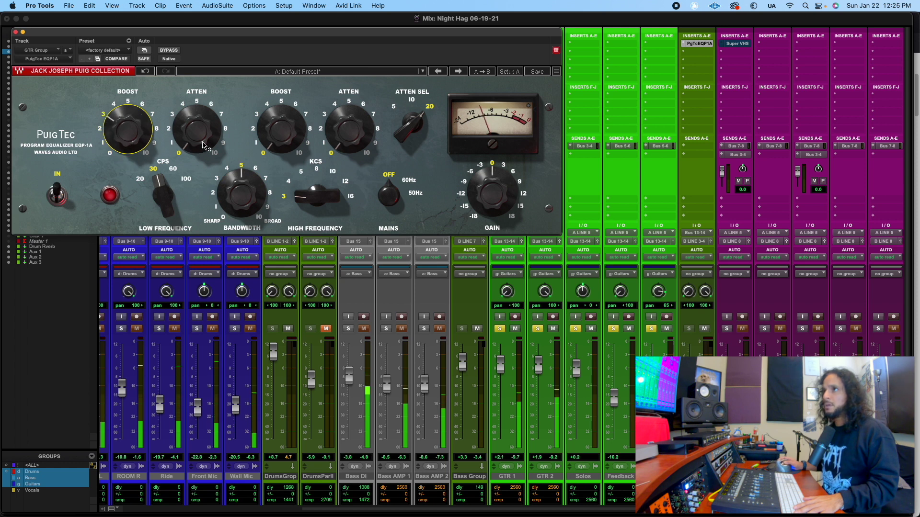
{"action": "left_click_drag", "start_coordinate": [196, 138], "coordinate": [196, 125]}
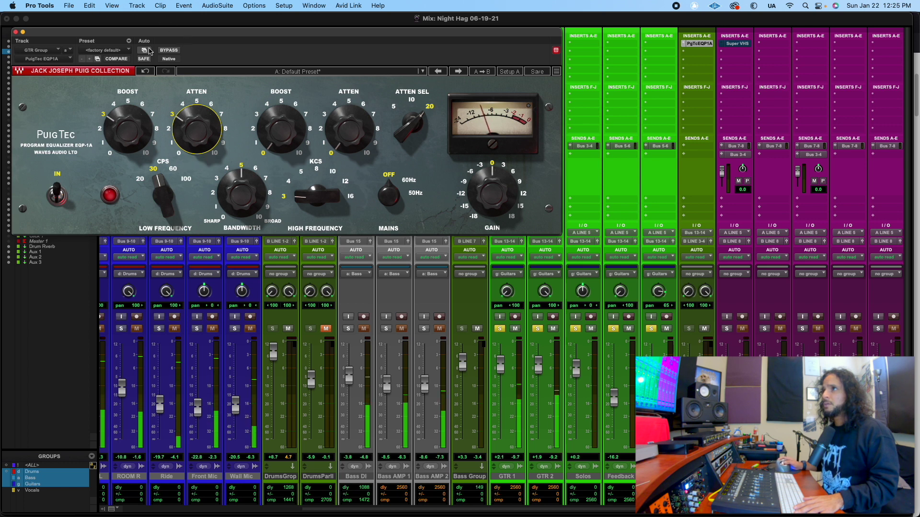
Compare the guitars with the GTR Group PuigTec bypassed and active, leaving it active
{"action": "left_click", "coordinate": [166, 50]}
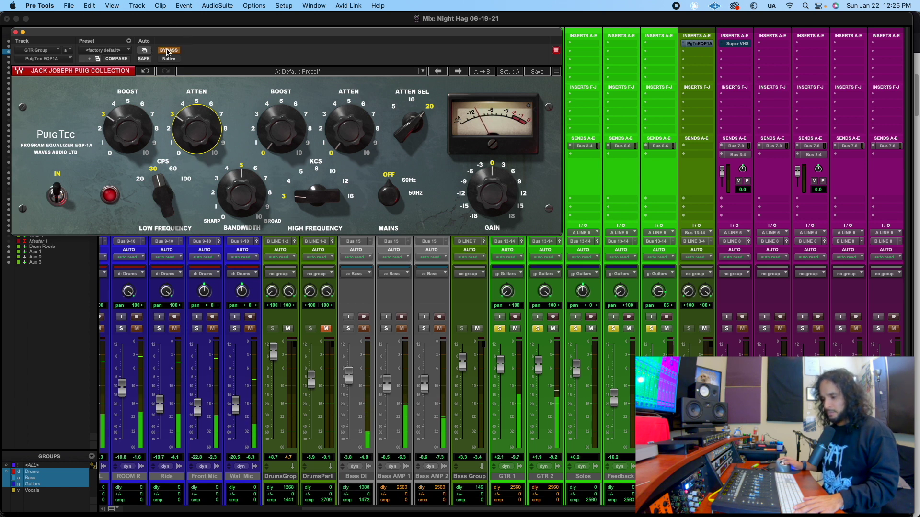
{"action": "left_click", "coordinate": [168, 51]}
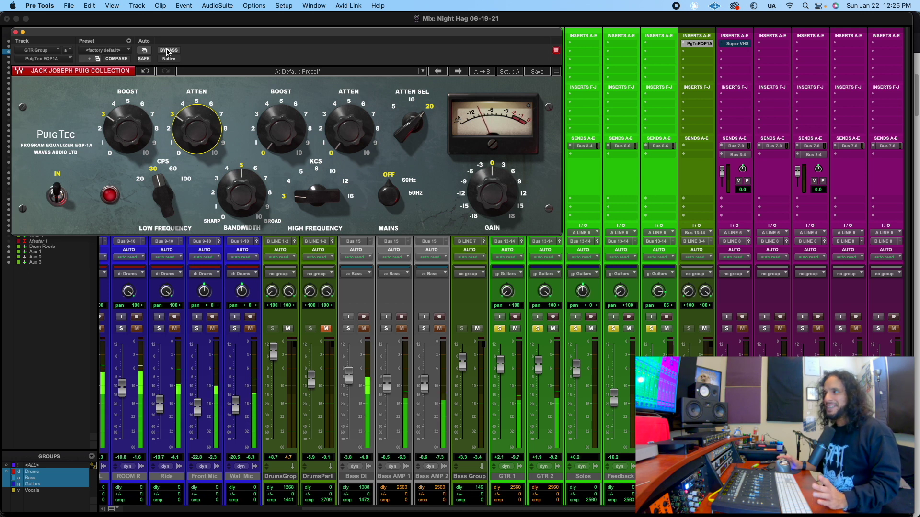
{"action": "left_click", "coordinate": [167, 50]}
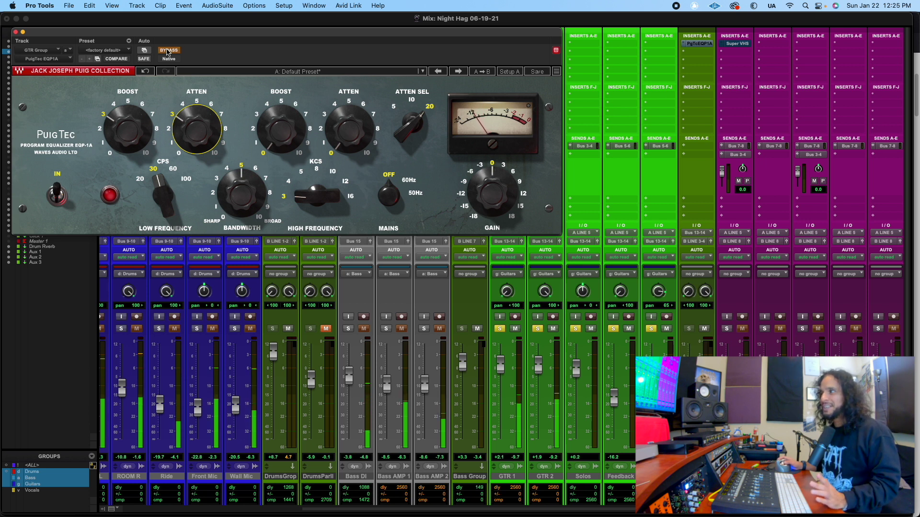
{"action": "left_click", "coordinate": [167, 50]}
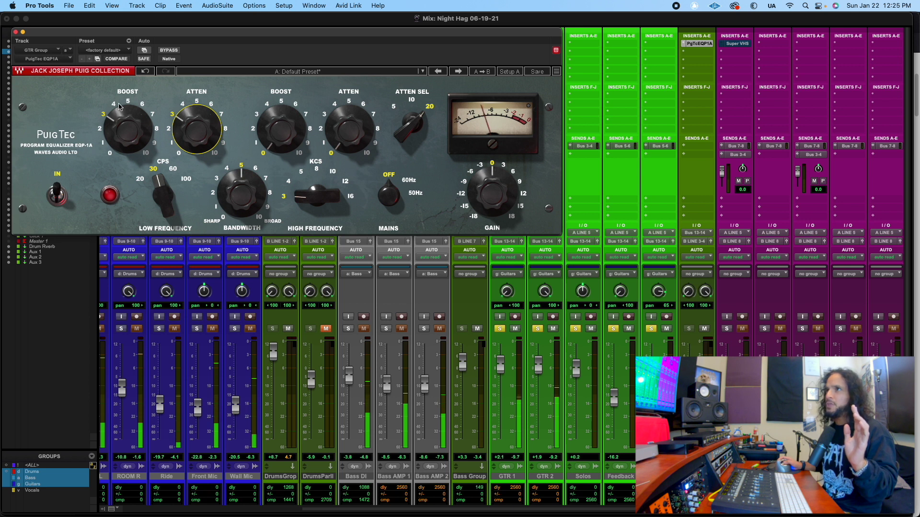
Raise the guitar PuigTec's low-frequency boost and attenuation to about 5 and its bandwidth to about 8
{"action": "mouse_move", "coordinate": [135, 142]}
{"action": "left_click_drag", "start_coordinate": [135, 141], "coordinate": [135, 128]}
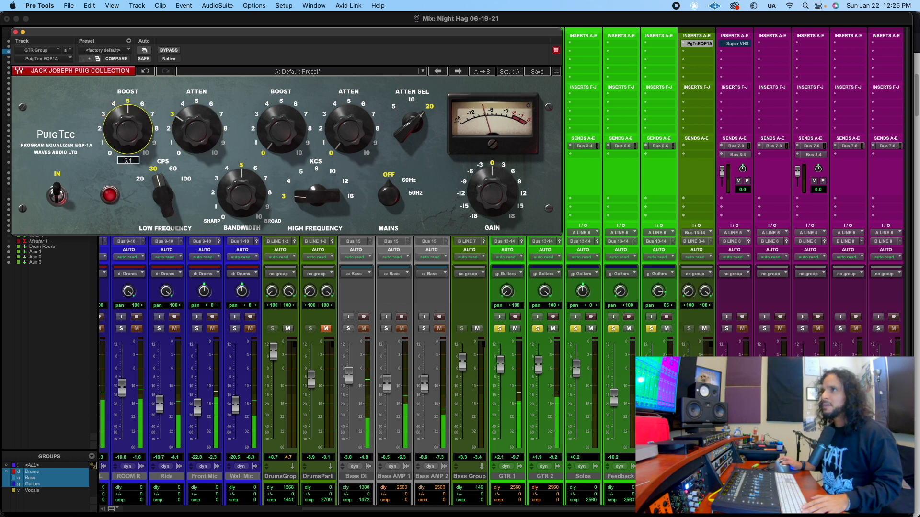
{"action": "left_click_drag", "start_coordinate": [197, 128], "coordinate": [196, 119]}
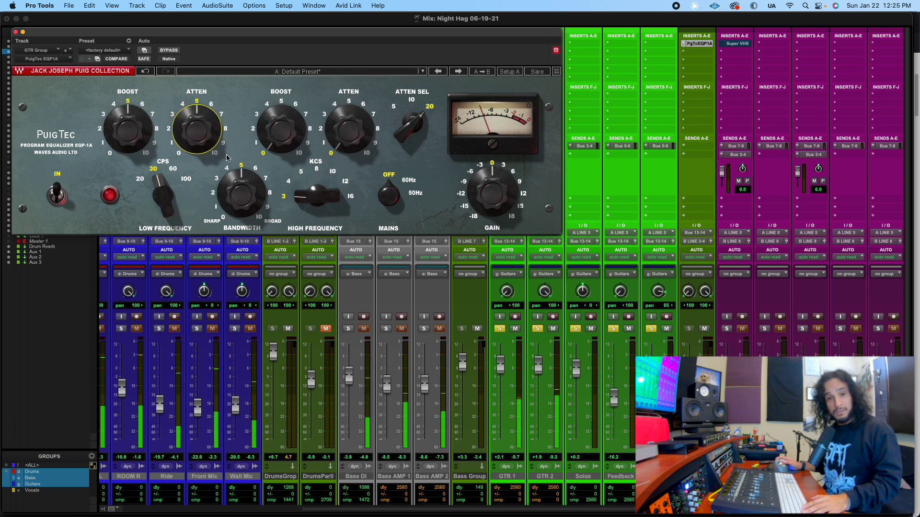
{"action": "left_click_drag", "start_coordinate": [241, 193], "coordinate": [241, 176]}
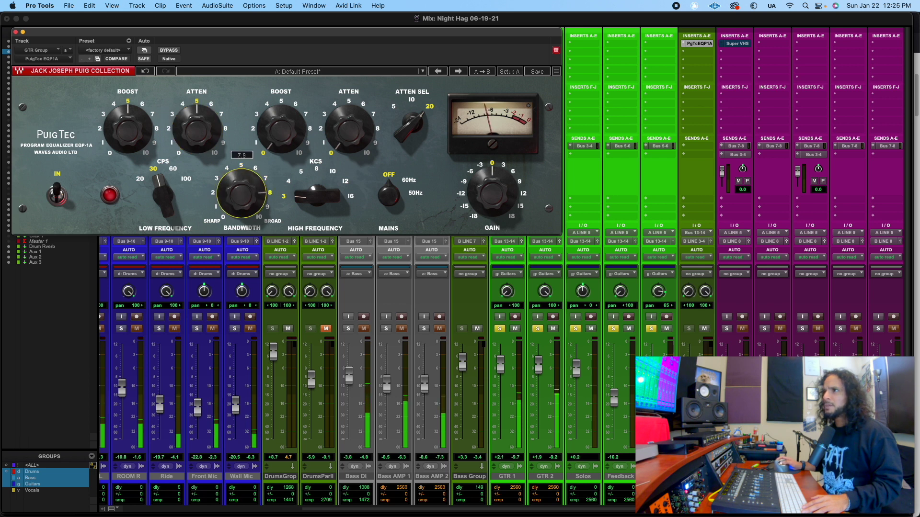
Compare the stronger guitar PuigTec settings against bypass on the soloed guitars, ending with the plugin active
{"action": "left_click", "coordinate": [176, 50]}
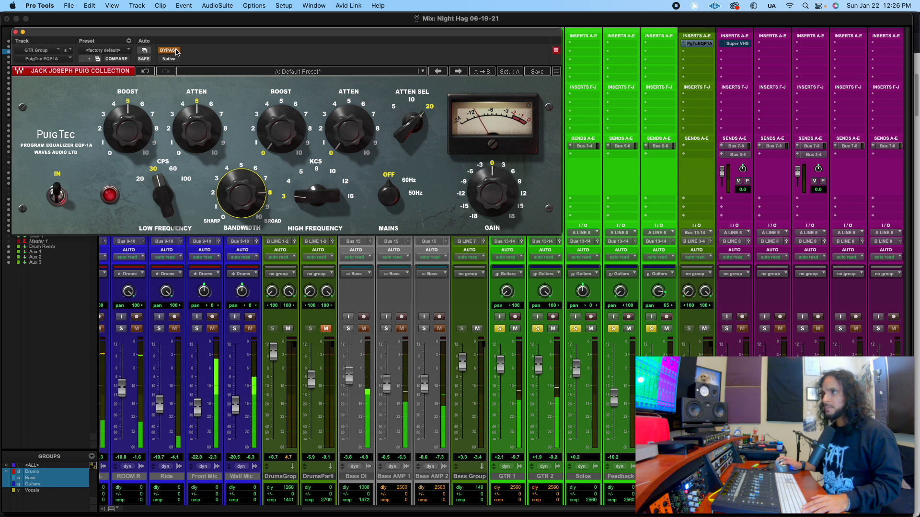
{"action": "left_click", "coordinate": [175, 51]}
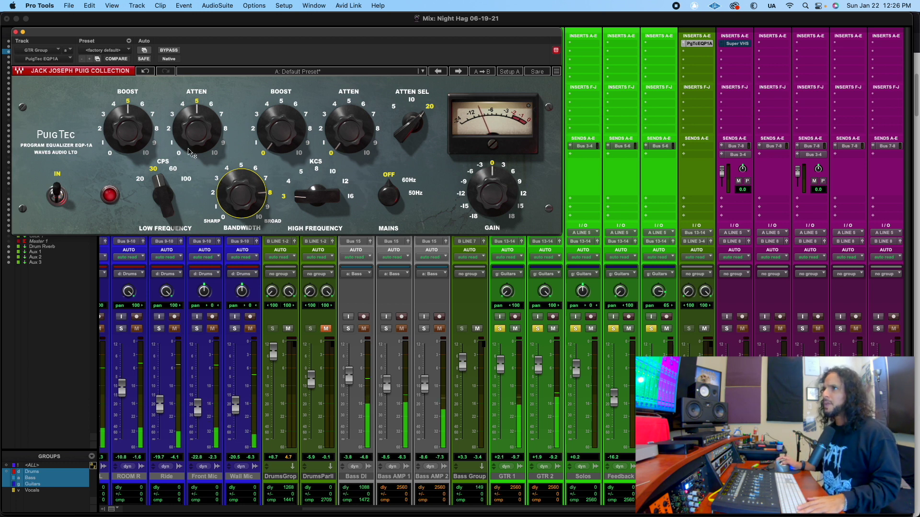
{"action": "mouse_move", "coordinate": [191, 153]}
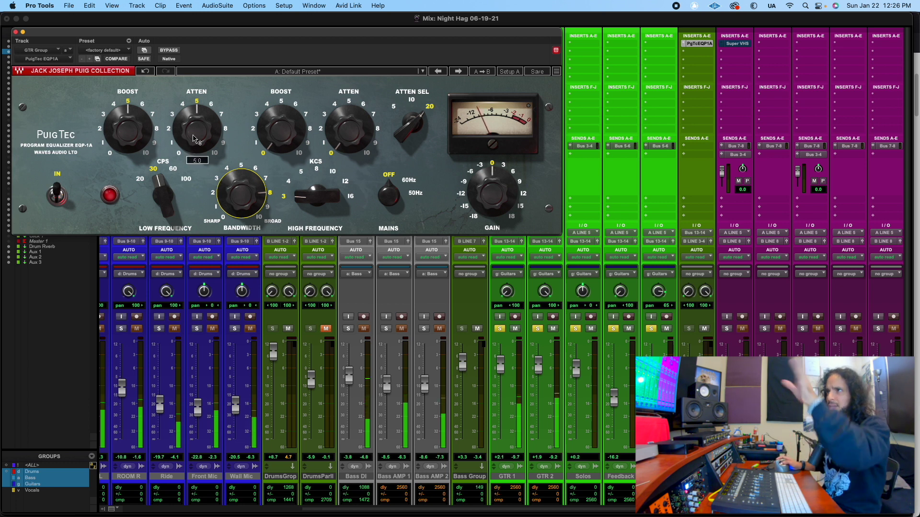
{"action": "left_click", "coordinate": [168, 50]}
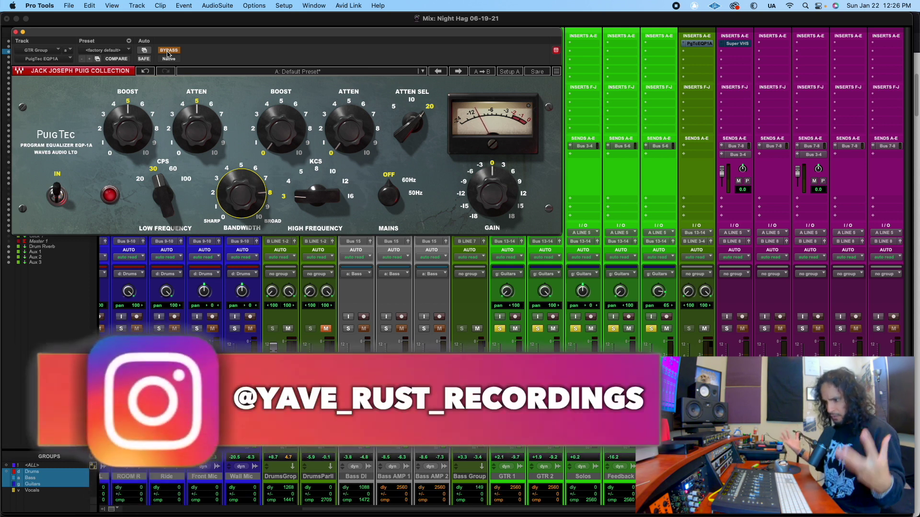
{"action": "left_click", "coordinate": [168, 50]}
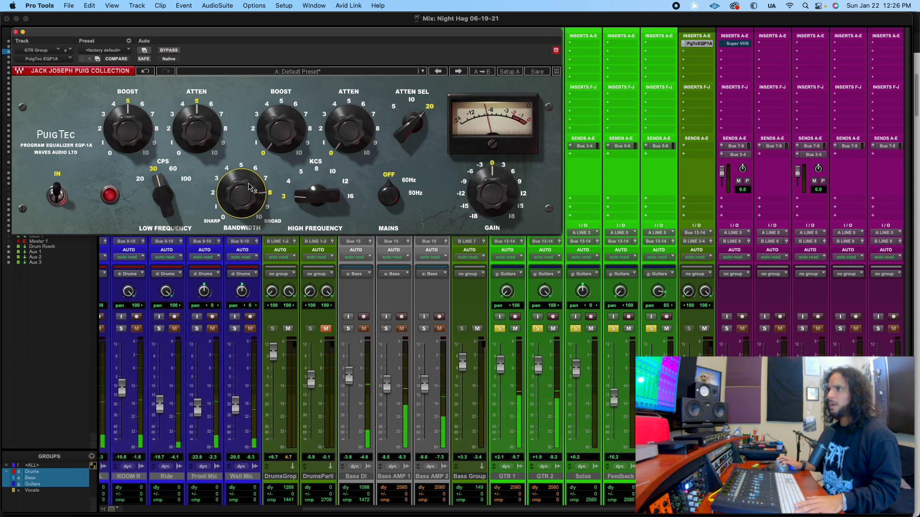
Solo the drum and bass tracks alongside the guitars and repeatedly compare the guitar PuigTec bypassed and active
{"action": "left_click", "coordinate": [235, 329]}
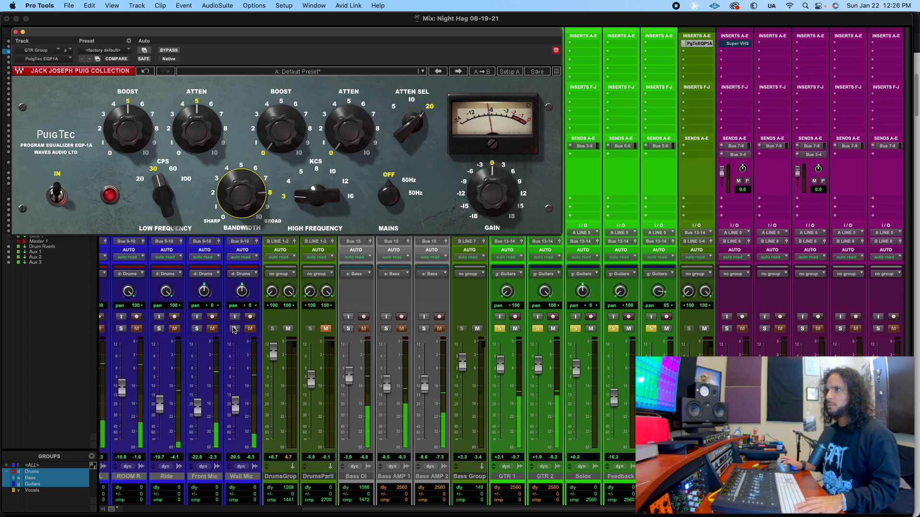
{"action": "left_click", "coordinate": [348, 329]}
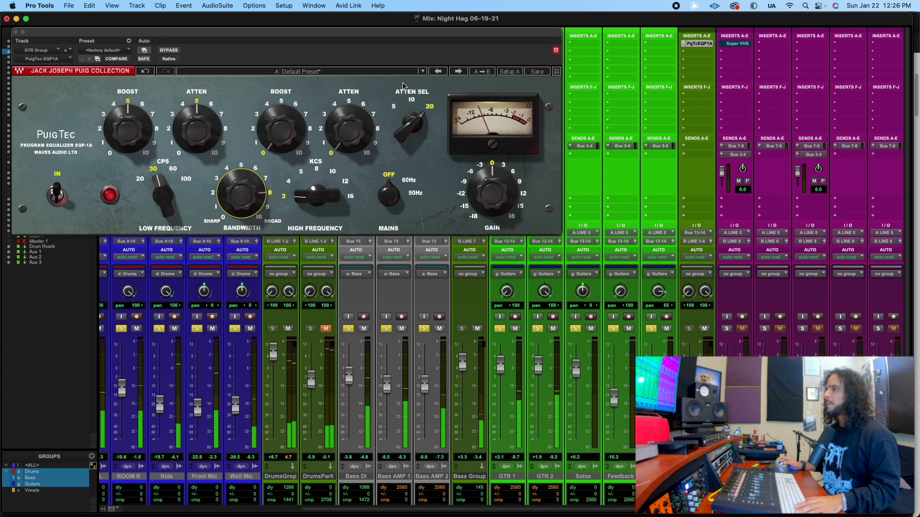
{"action": "left_click", "coordinate": [167, 49]}
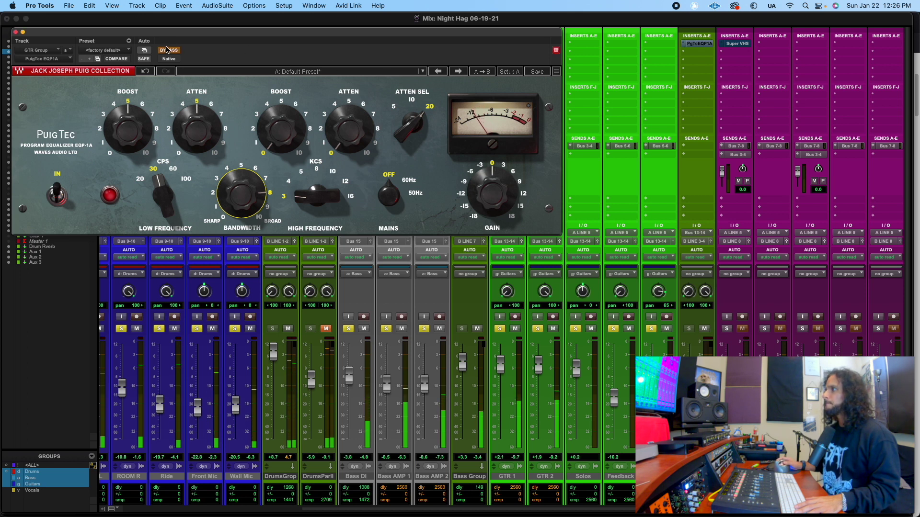
{"action": "left_click", "coordinate": [167, 49]}
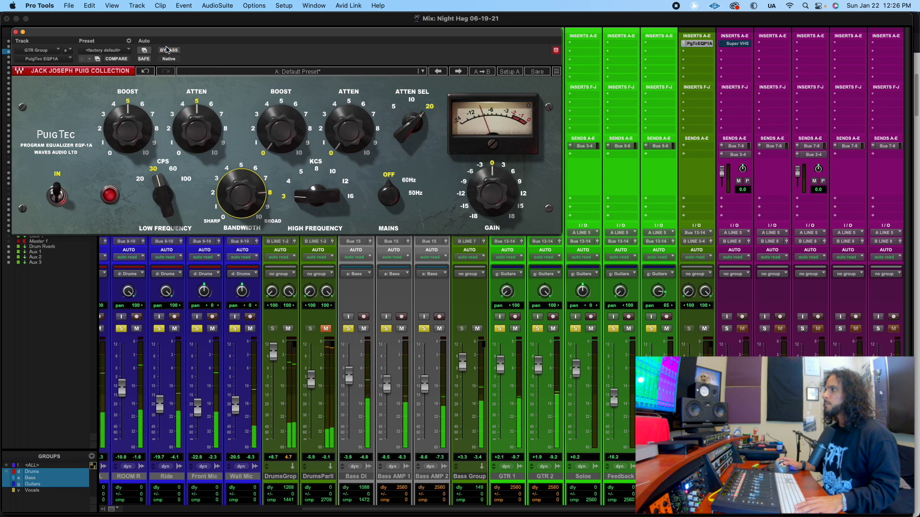
{"action": "left_click", "coordinate": [489, 202]}
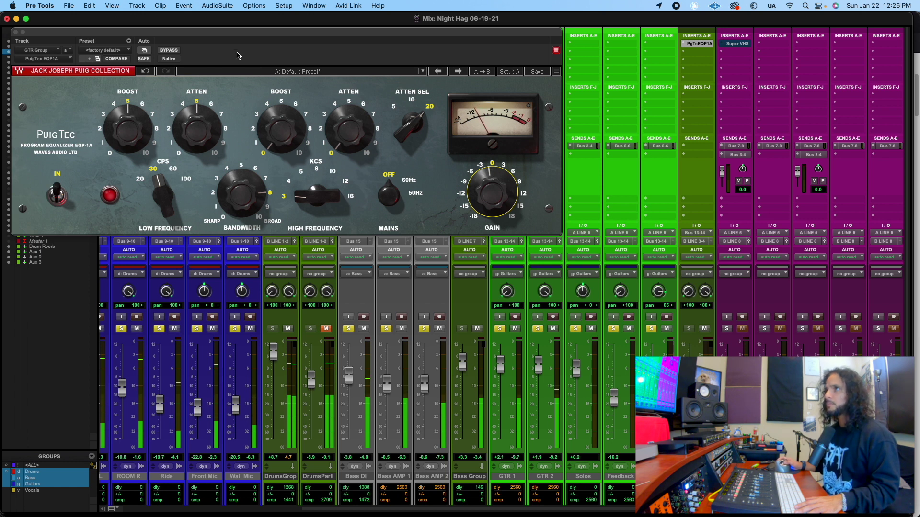
{"action": "left_click", "coordinate": [165, 52]}
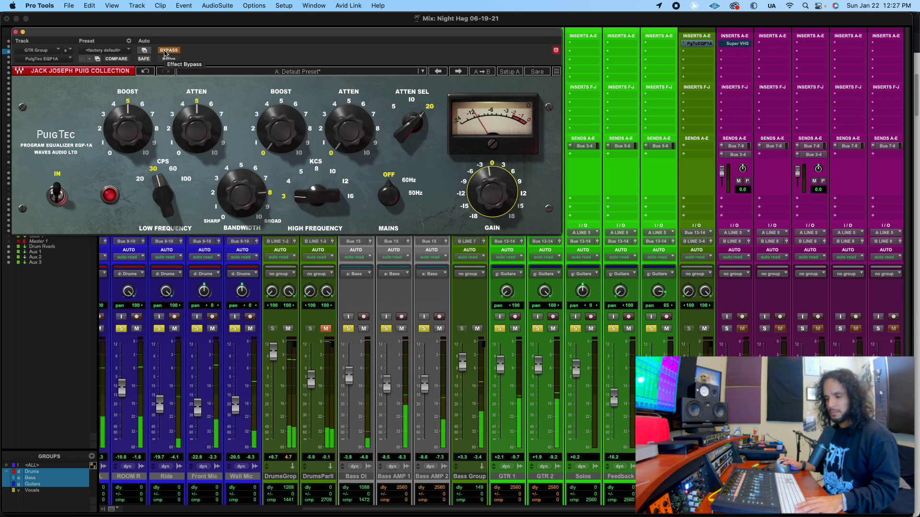
{"action": "left_click", "coordinate": [165, 52]}
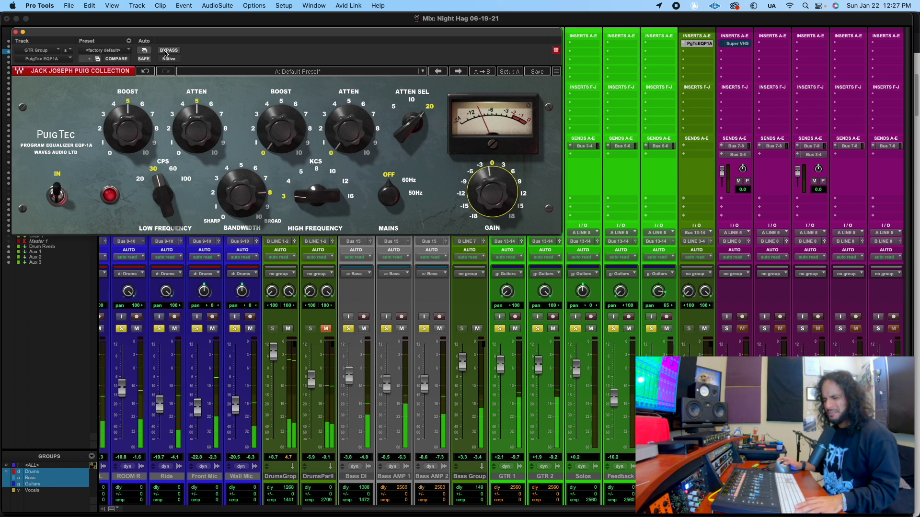
{"action": "left_click", "coordinate": [167, 51]}
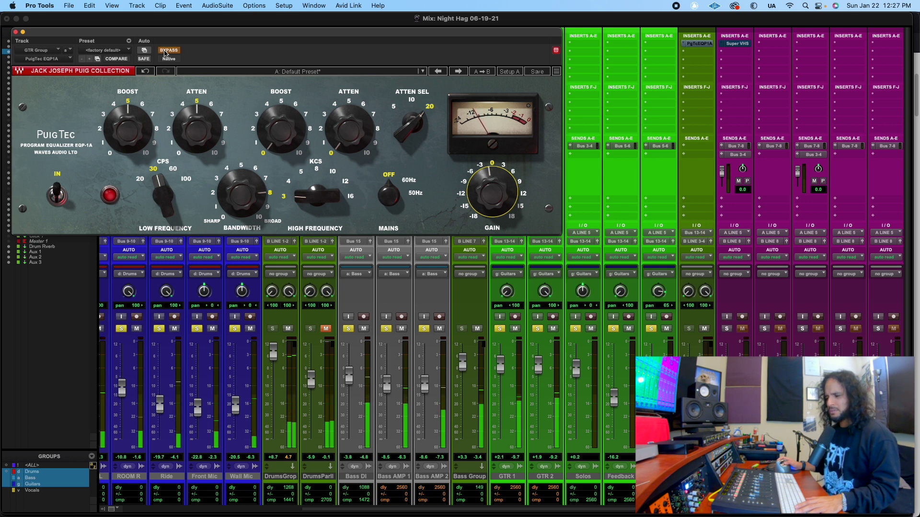
{"action": "left_click", "coordinate": [165, 51]}
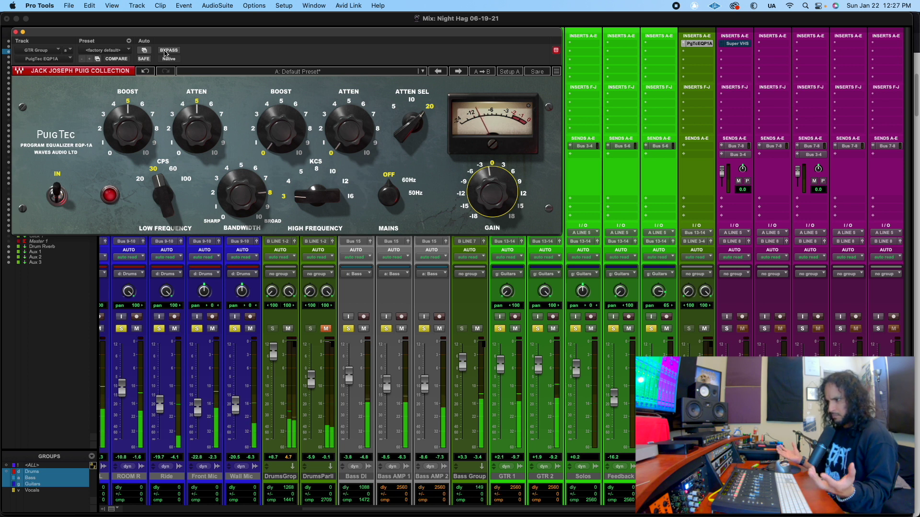
{"action": "left_click", "coordinate": [166, 51]}
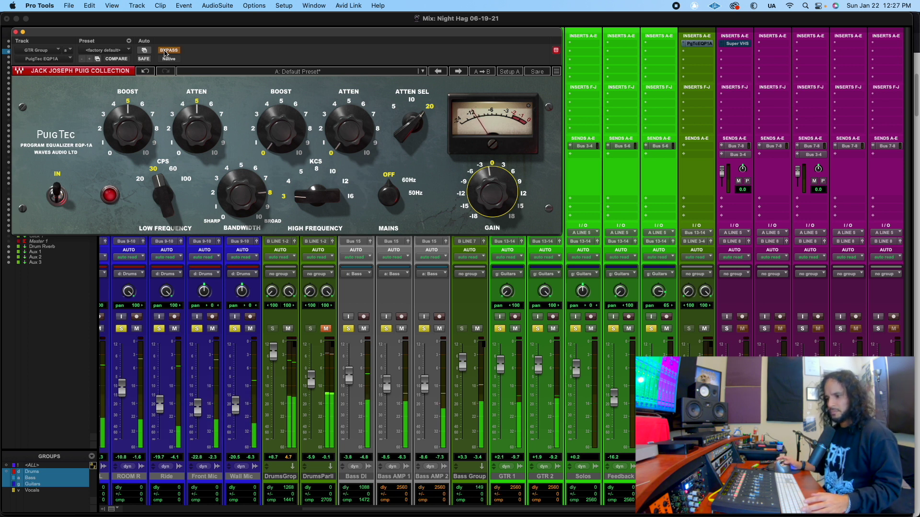
{"action": "left_click", "coordinate": [166, 51]}
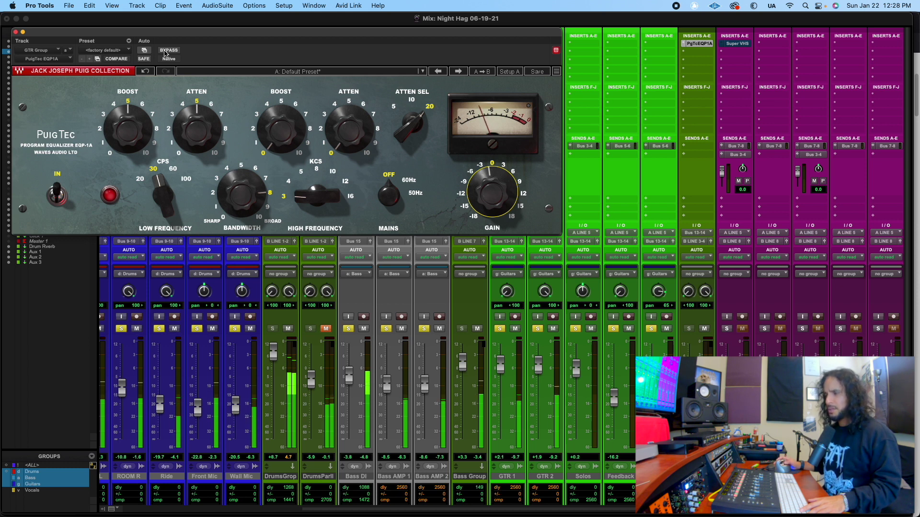
{"action": "left_click", "coordinate": [164, 52]}
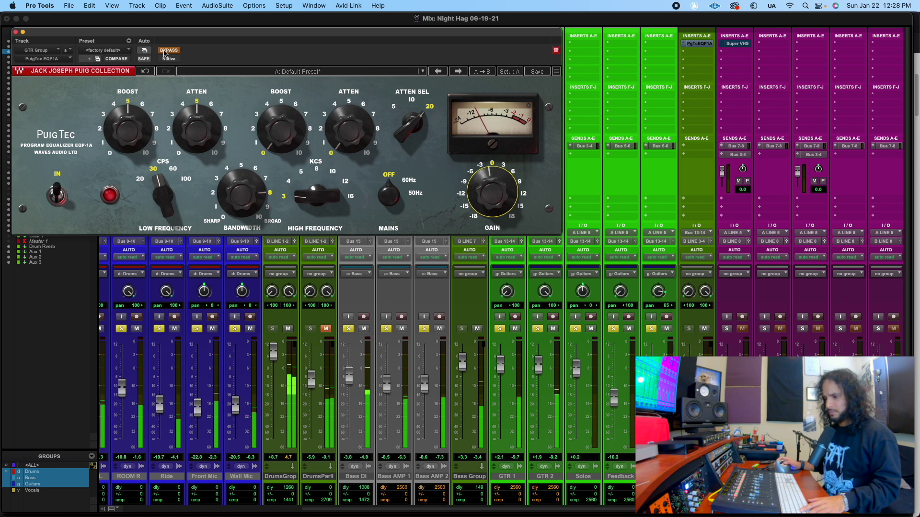
{"action": "left_click", "coordinate": [164, 52]}
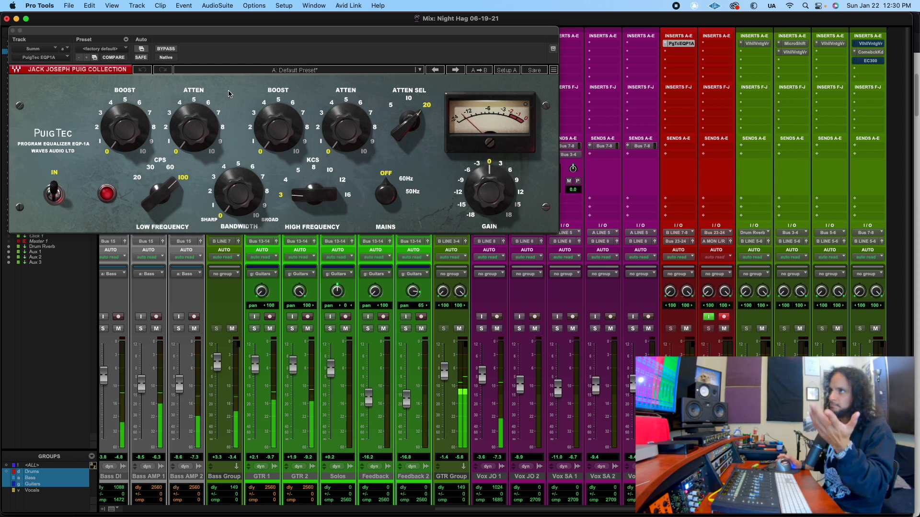
On the Summ track's PuigTec, set the low frequency to 60 CPS and its boost and attenuation to 2
{"action": "left_click", "coordinate": [150, 206]}
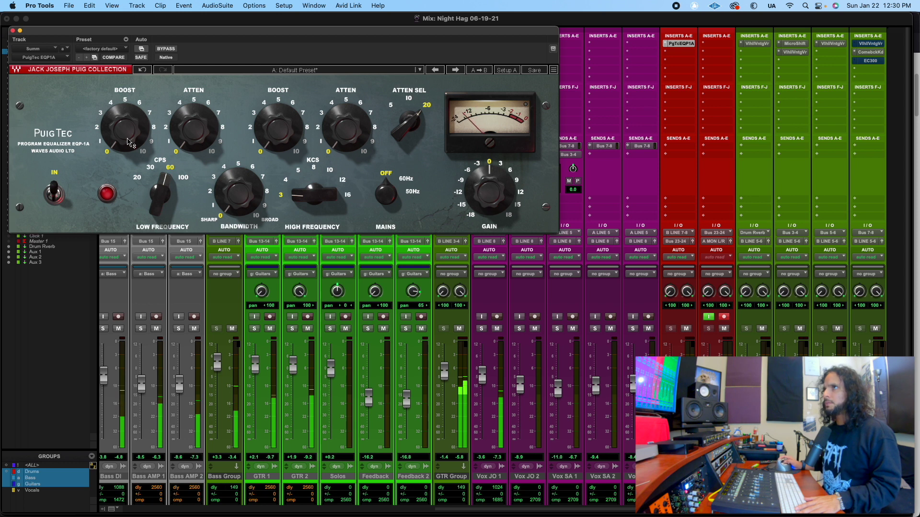
{"action": "left_click_drag", "start_coordinate": [130, 140], "coordinate": [130, 130]}
{"action": "left_click_drag", "start_coordinate": [196, 143], "coordinate": [195, 138]}
Set the Summ PuigTec's bandwidth to 5, high frequency to 16 KCS and high-frequency boost to 8
{"action": "left_click_drag", "start_coordinate": [244, 217], "coordinate": [243, 200]}
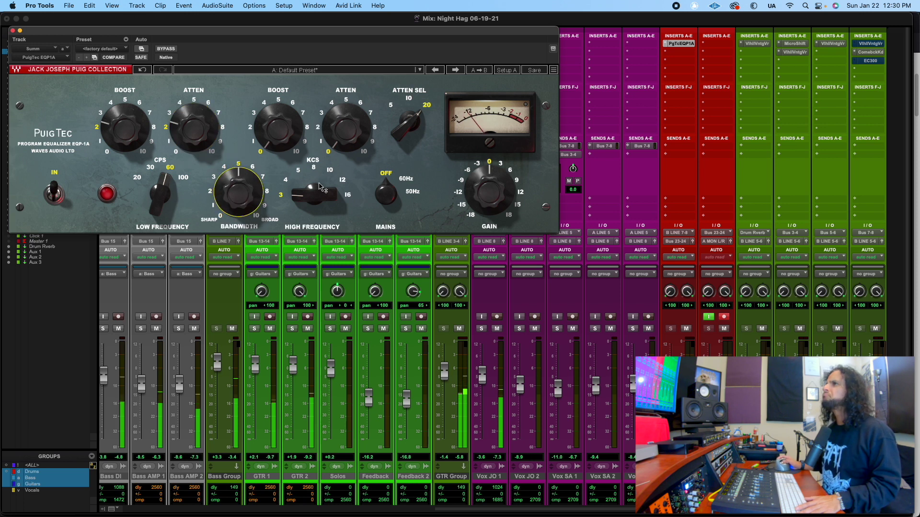
{"action": "left_click_drag", "start_coordinate": [314, 194], "coordinate": [314, 184]}
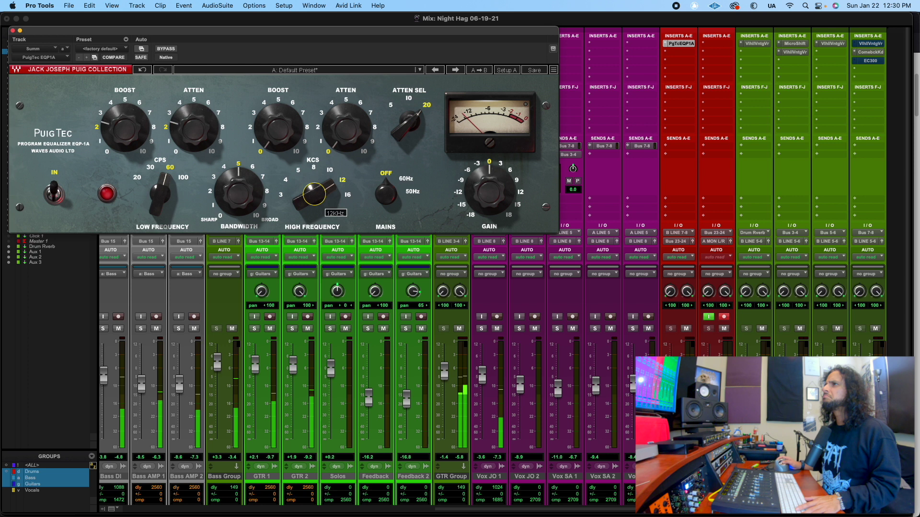
{"action": "mouse_move", "coordinate": [277, 127]}
{"action": "left_click_drag", "start_coordinate": [278, 127], "coordinate": [278, 97]}
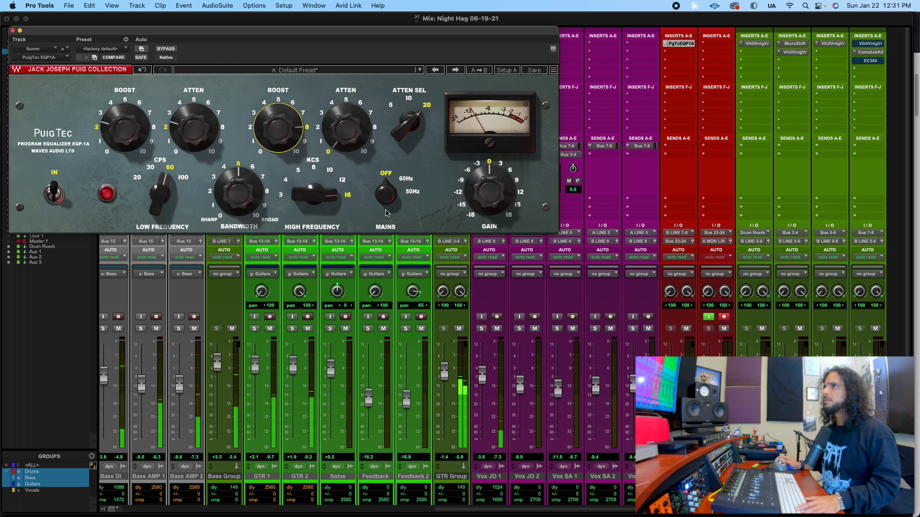
Set the Summ PuigTec's high-frequency attenuation to 5 and mains to 60 Hz, and compare the result against bypass
{"action": "mouse_move", "coordinate": [342, 148]}
{"action": "left_mouse_down"}
{"action": "mouse_move", "coordinate": [342, 130]}
{"action": "mouse_move", "coordinate": [341, 138]}
{"action": "left_mouse_up"}
{"action": "left_click", "coordinate": [406, 179]}
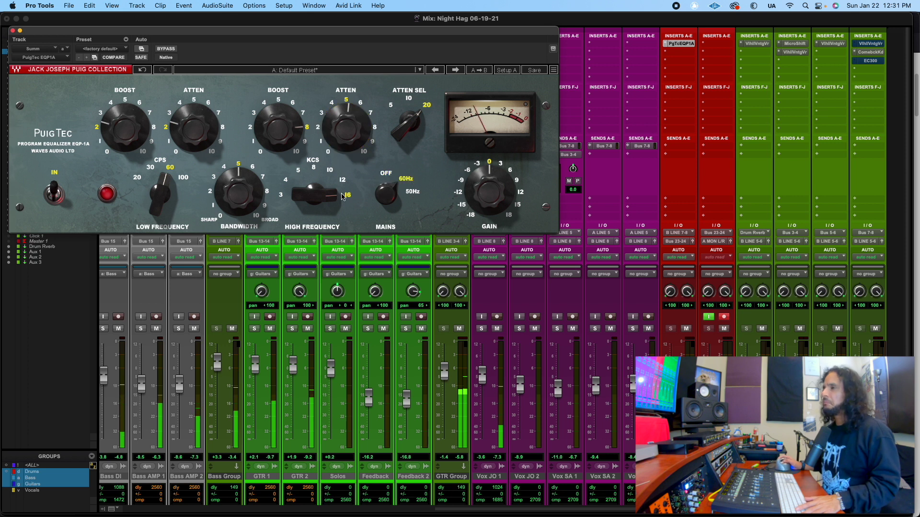
{"action": "left_click_drag", "start_coordinate": [355, 134], "coordinate": [356, 135]}
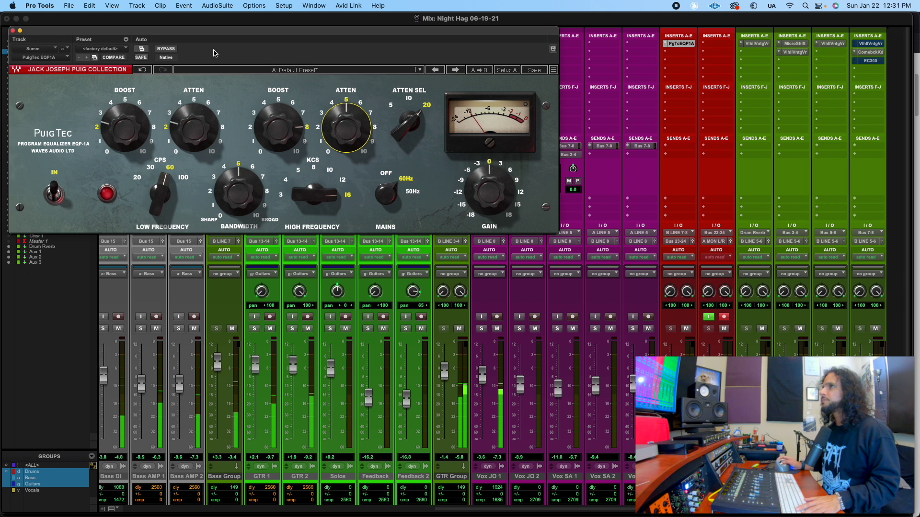
{"action": "left_click", "coordinate": [172, 49]}
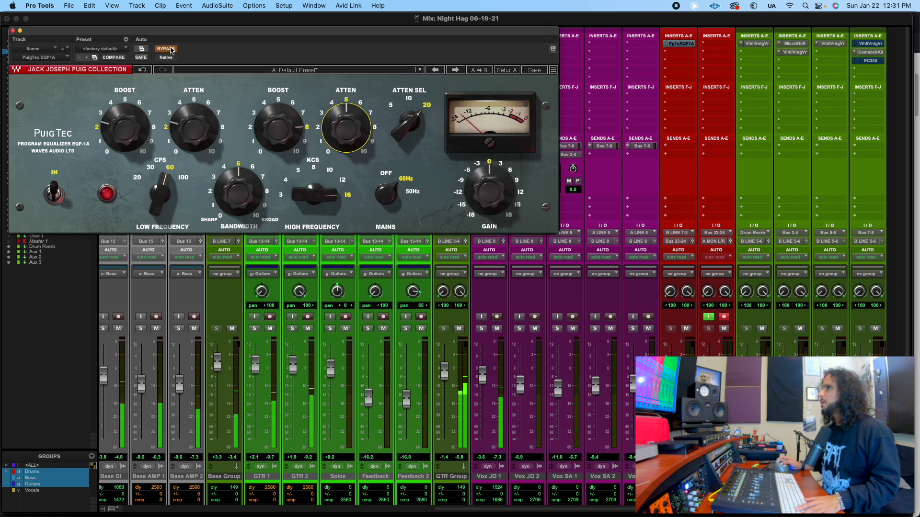
{"action": "left_click", "coordinate": [171, 49]}
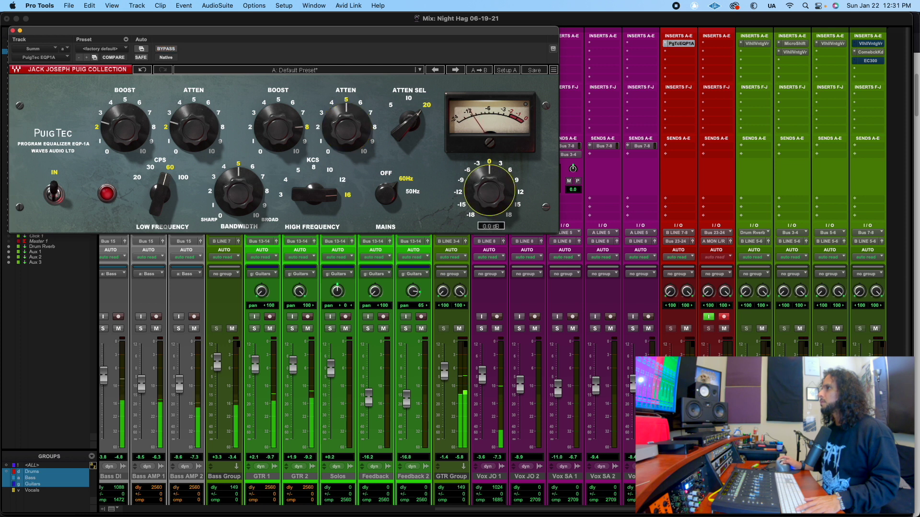
Set the Summ PuigTec's gain to -3 and bandwidth to 6, and compare the result against bypass
{"action": "left_click_drag", "start_coordinate": [488, 191], "coordinate": [488, 198]}
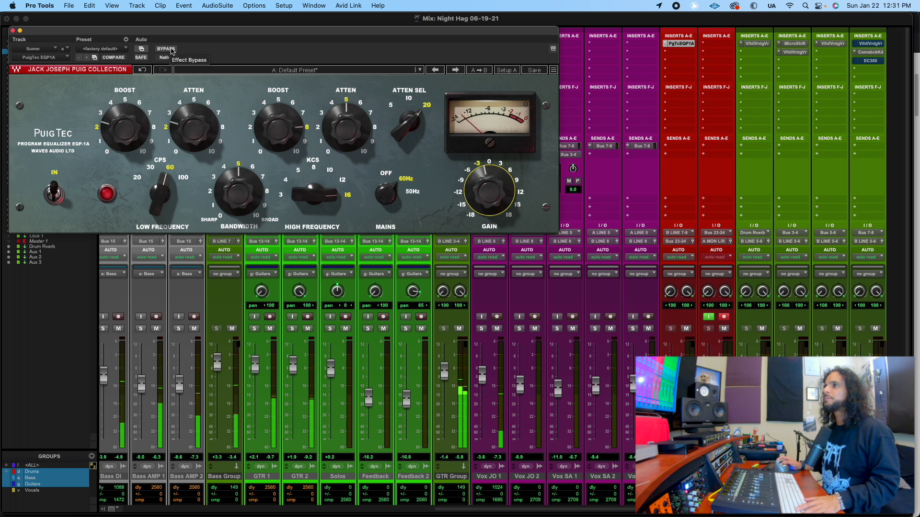
{"action": "left_click_drag", "start_coordinate": [238, 192], "coordinate": [238, 173]}
{"action": "mouse_move", "coordinate": [234, 212]}
{"action": "left_mouse_down"}
{"action": "mouse_move", "coordinate": [234, 239]}
{"action": "mouse_move", "coordinate": [234, 219]}
{"action": "left_mouse_up"}
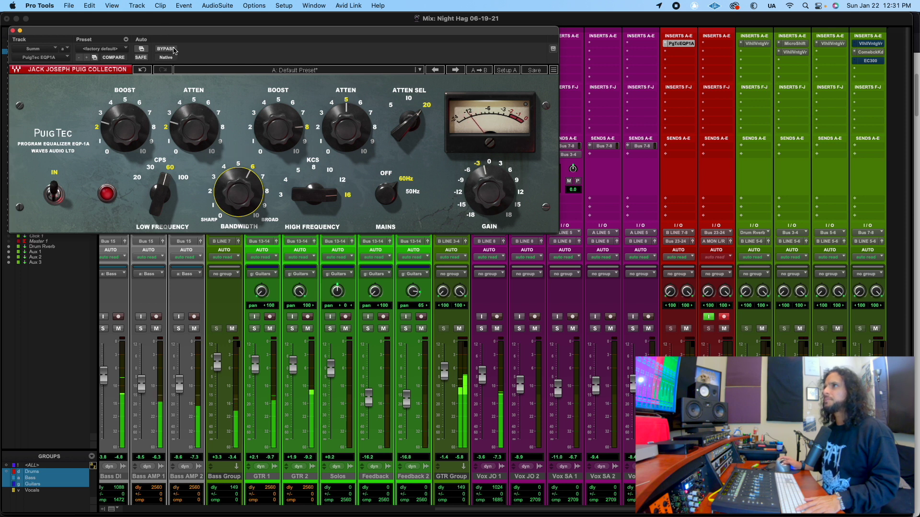
{"action": "left_click", "coordinate": [173, 49]}
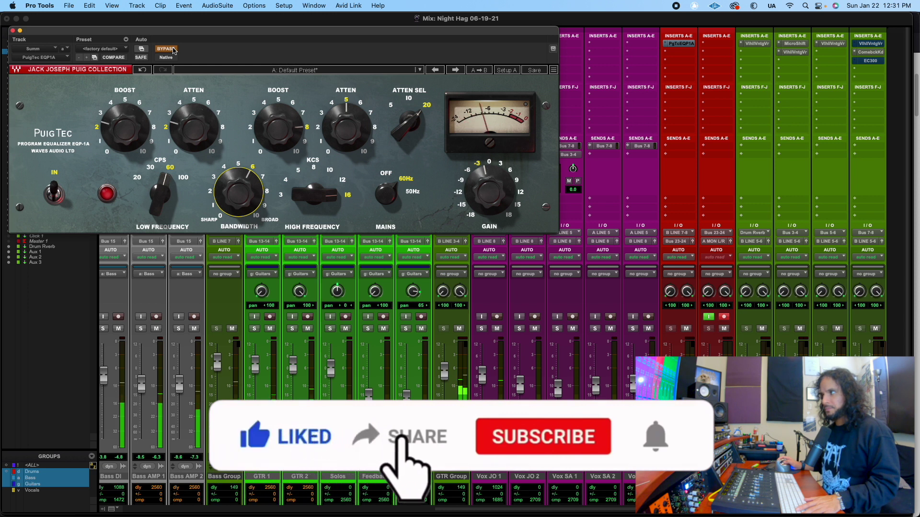
{"action": "left_click", "coordinate": [173, 49]}
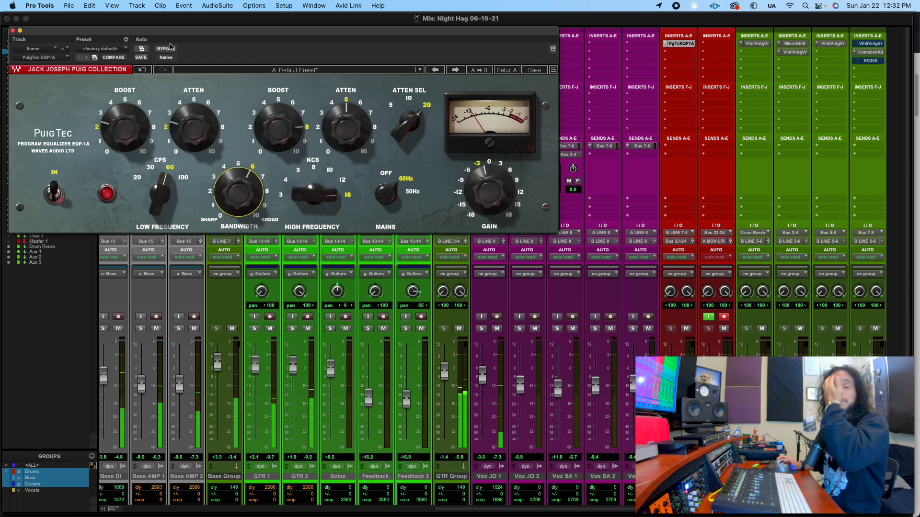
Move the PuigTec window clear of the inserts and select the Summ, guitar, bass and drum group tracks together
{"action": "left_click_drag", "start_coordinate": [179, 30], "coordinate": [187, 62]}
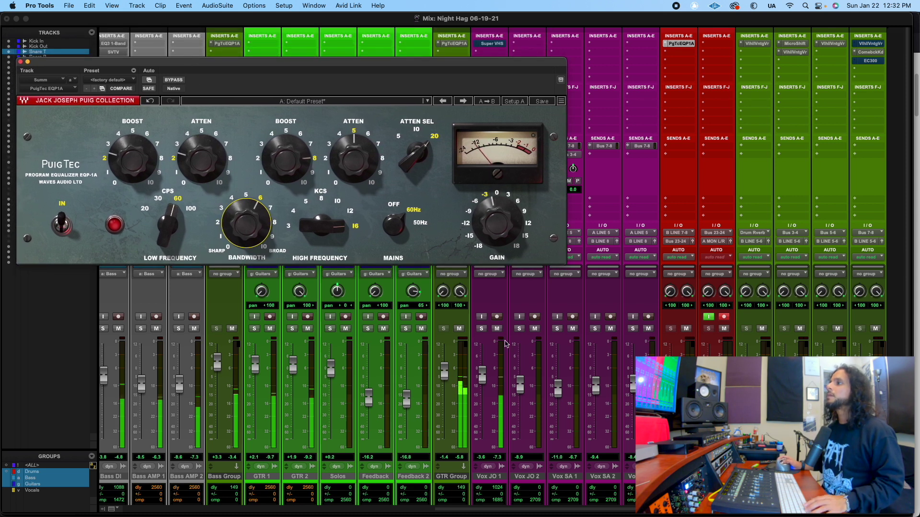
{"action": "scroll", "coordinate": [521, 398], "scroll_direction": "left", "scroll_amount": 2}
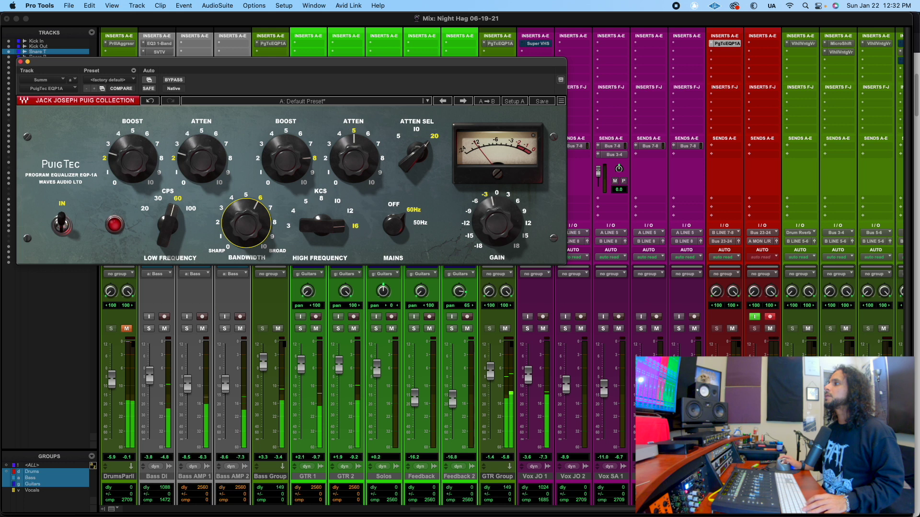
{"action": "left_click_drag", "start_coordinate": [610, 477], "coordinate": [498, 476]}
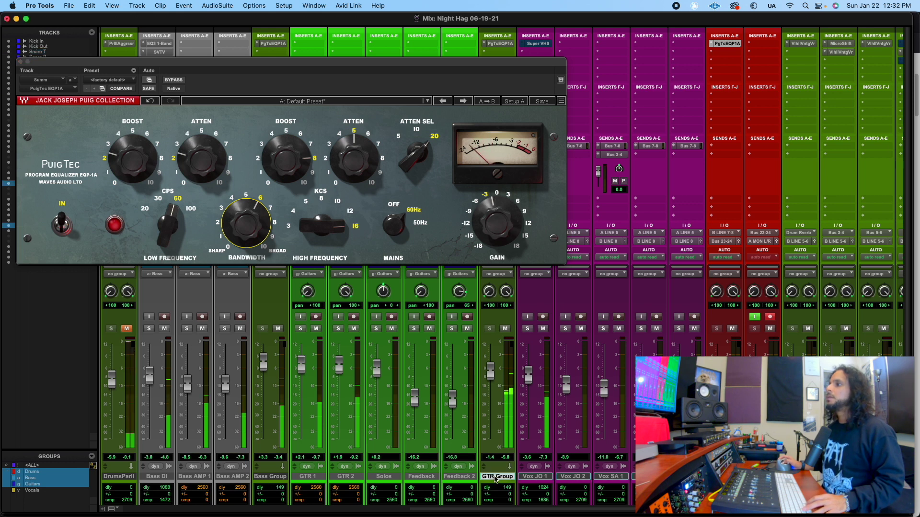
{"action": "left_click", "coordinate": [266, 476], "text": "super"}
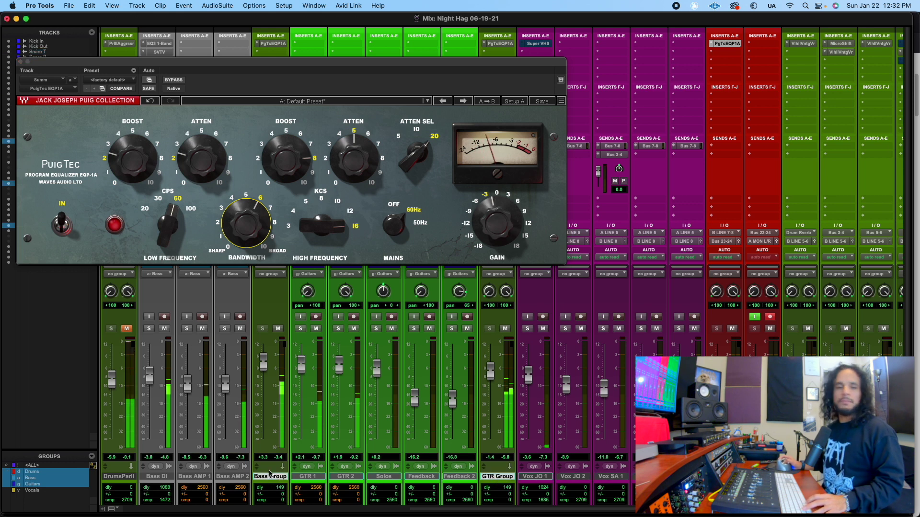
{"action": "scroll", "coordinate": [191, 431], "scroll_direction": "left", "scroll_amount": 2}
{"action": "left_click", "coordinate": [127, 477], "text": "super"}
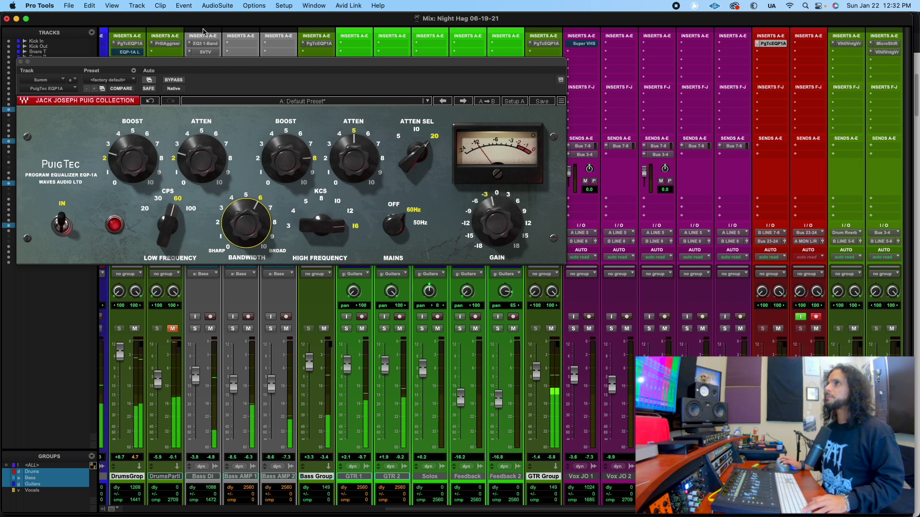
{"action": "scroll", "coordinate": [580, 72], "scroll_direction": "right", "scroll_amount": 1}
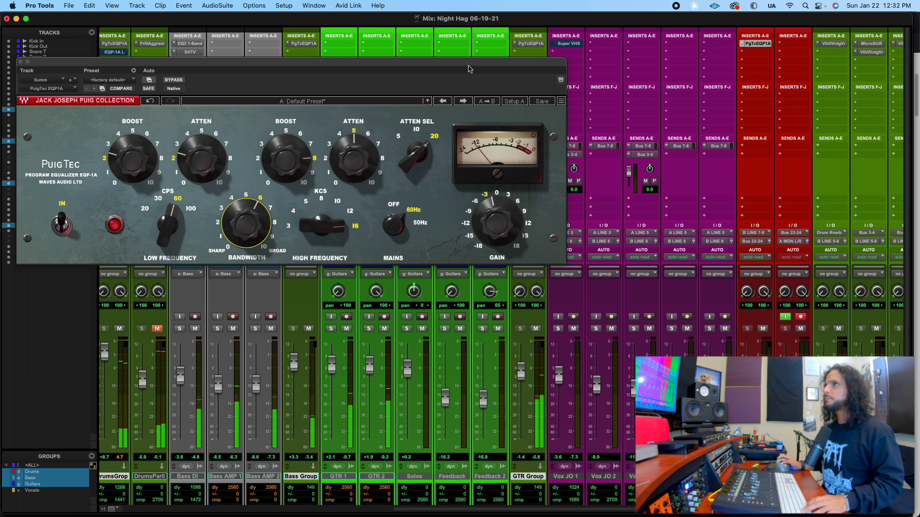
Repeatedly compare the PuigTec inserts on all four selected tracks bypassed and active together, ending with them active
{"action": "right_click", "coordinate": [538, 46]}
{"action": "left_click", "coordinate": [539, 46]}
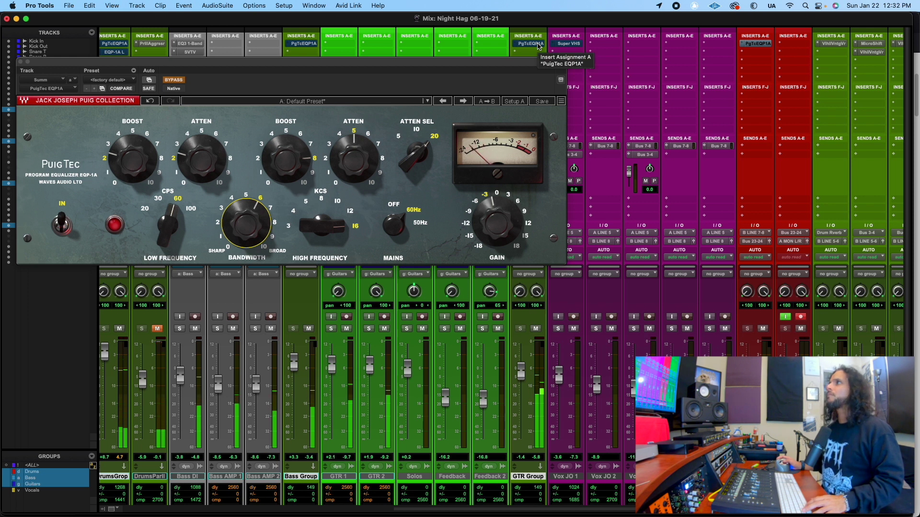
{"action": "right_click", "coordinate": [539, 46]}
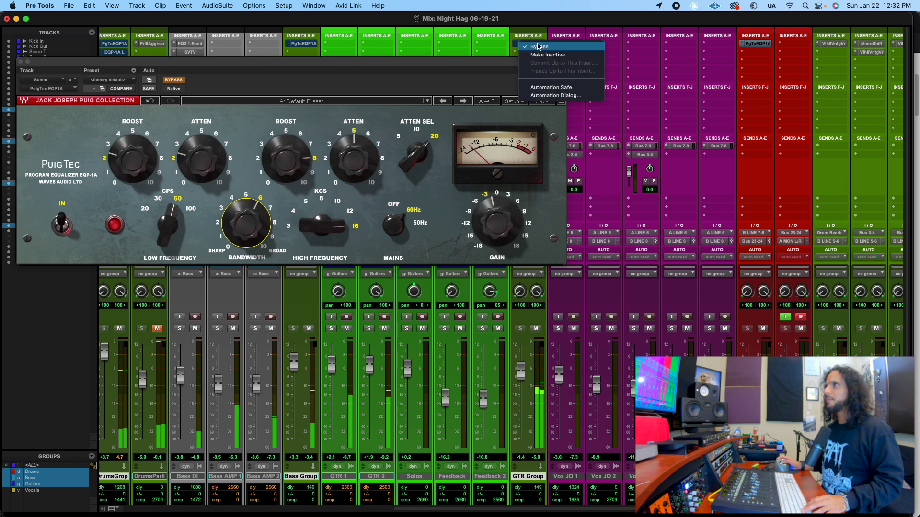
{"action": "left_click", "coordinate": [538, 46]}
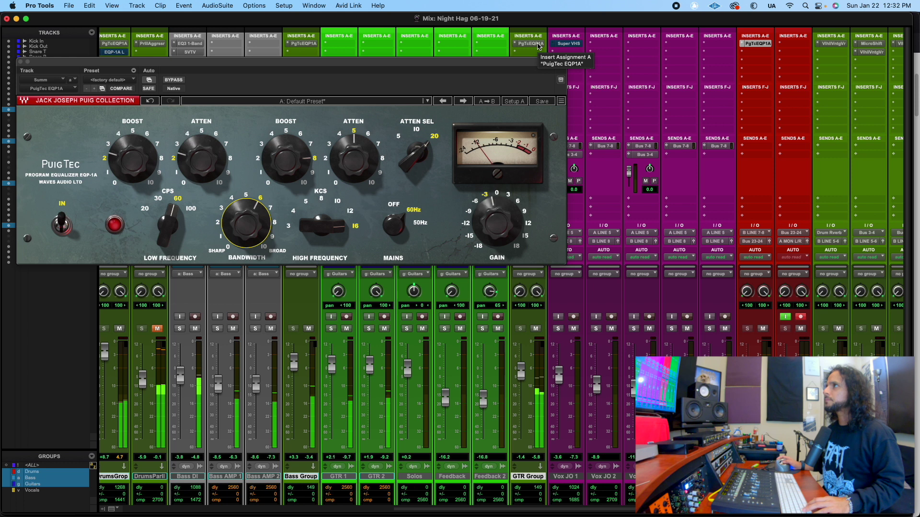
{"action": "right_click", "coordinate": [539, 46]}
{"action": "left_click", "coordinate": [539, 50]}
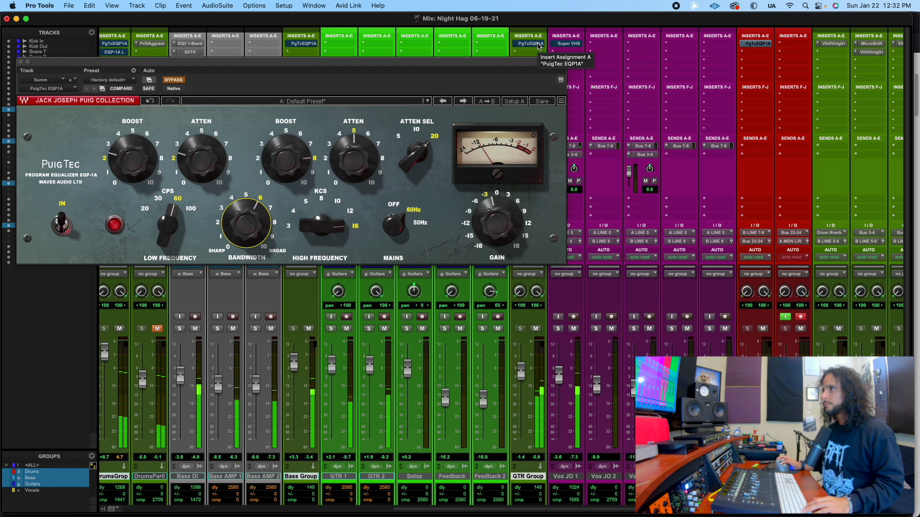
{"action": "right_click", "coordinate": [538, 45]}
{"action": "left_click", "coordinate": [538, 46]}
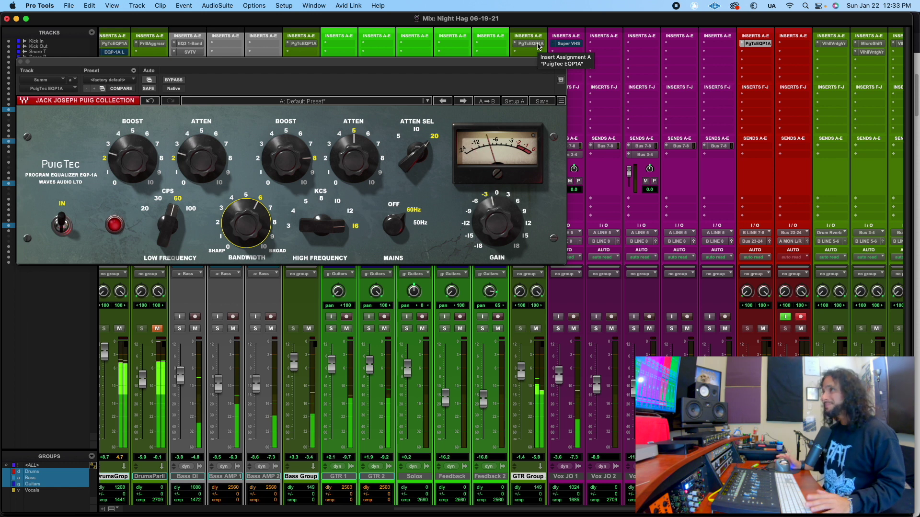
{"action": "right_click", "coordinate": [539, 45]}
{"action": "left_click", "coordinate": [539, 46]}
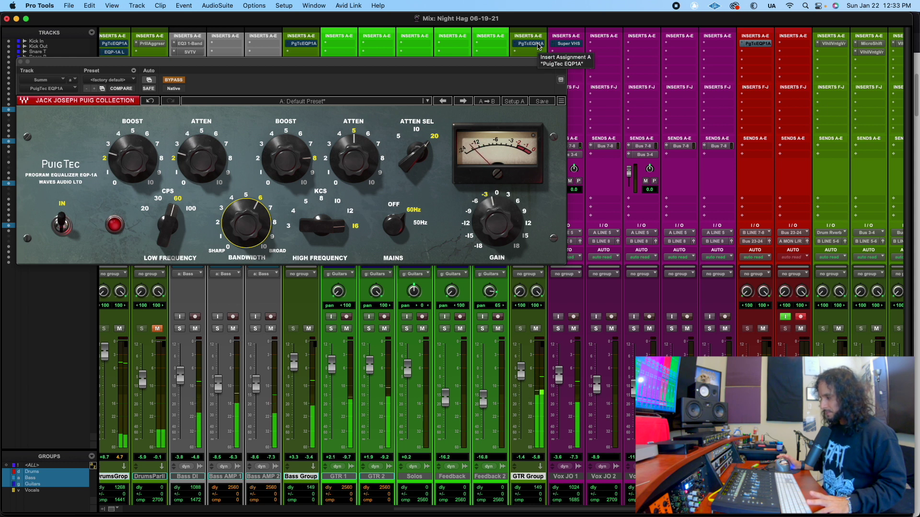
{"action": "right_click", "coordinate": [539, 46]}
{"action": "left_click", "coordinate": [538, 45]}
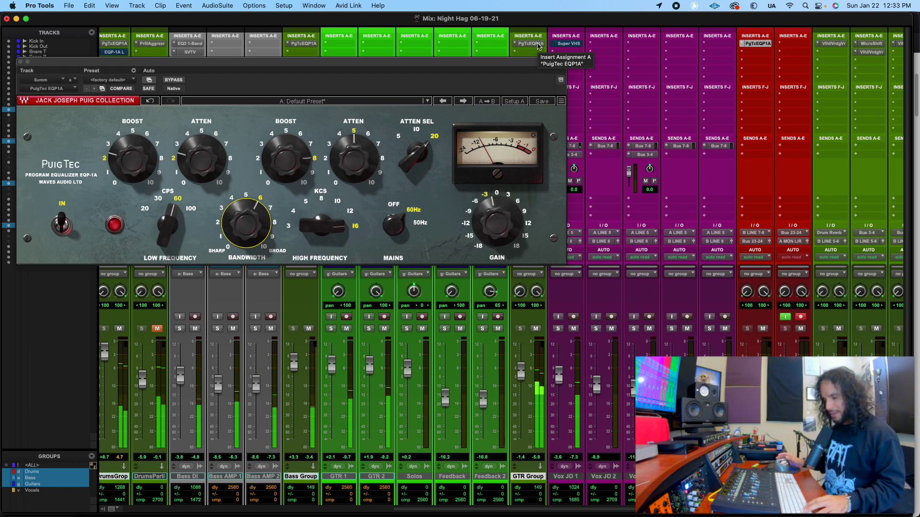
{"action": "right_click", "coordinate": [539, 46]}
{"action": "left_click", "coordinate": [544, 96]}
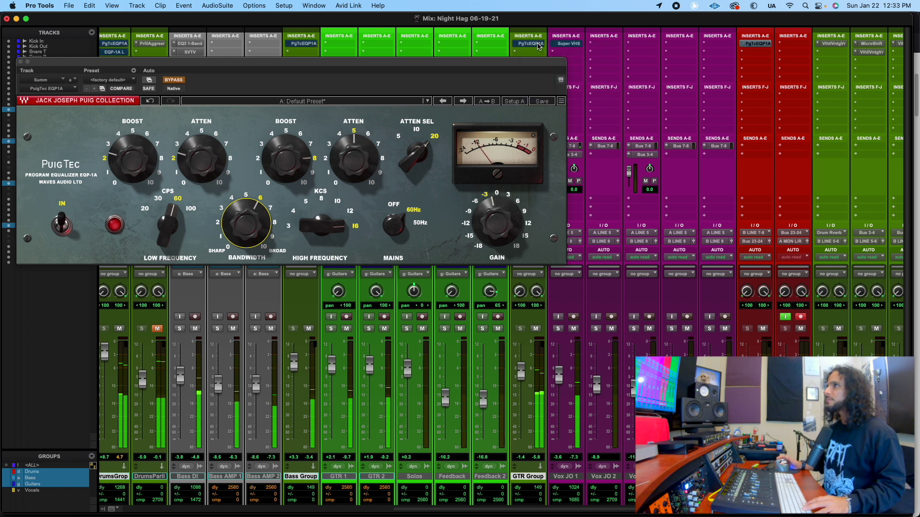
{"action": "right_click", "coordinate": [539, 46]}
{"action": "left_click", "coordinate": [539, 45]}
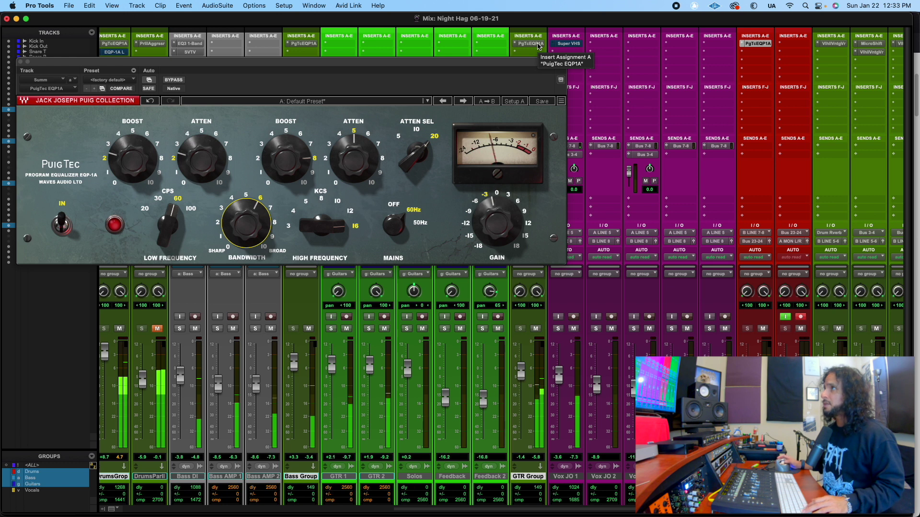
{"action": "right_click", "coordinate": [539, 46]}
{"action": "left_click", "coordinate": [539, 50]}
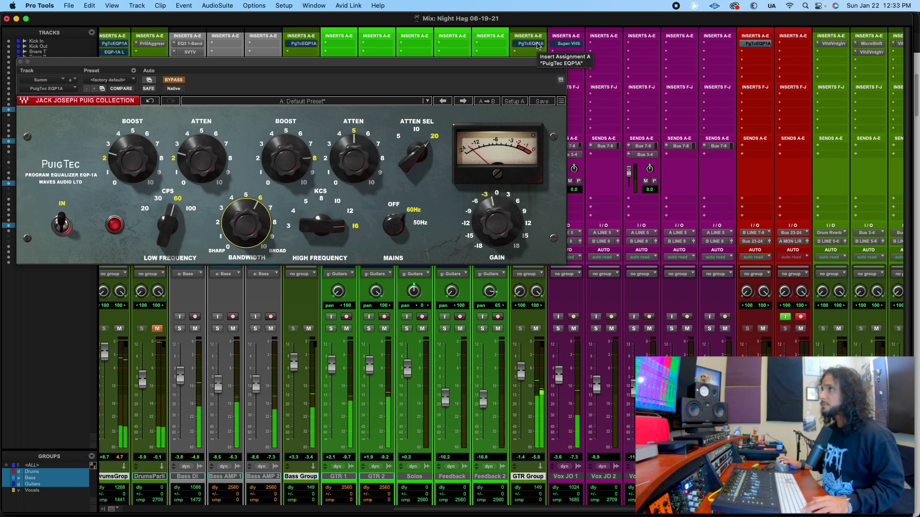
{"action": "right_click", "coordinate": [539, 45]}
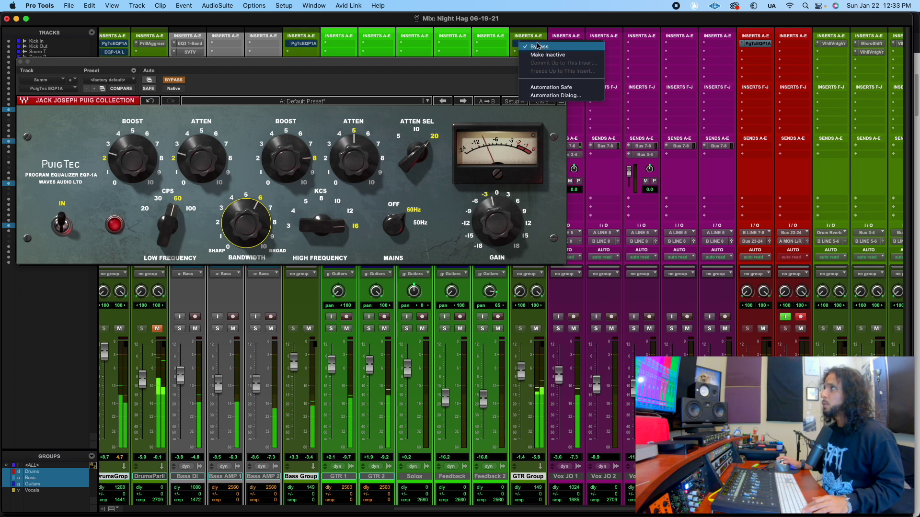
{"action": "left_click", "coordinate": [539, 46]}
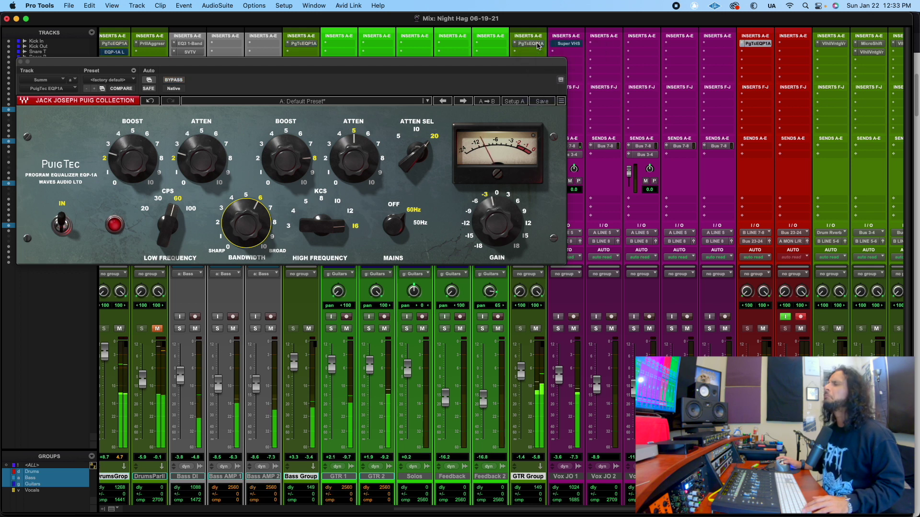